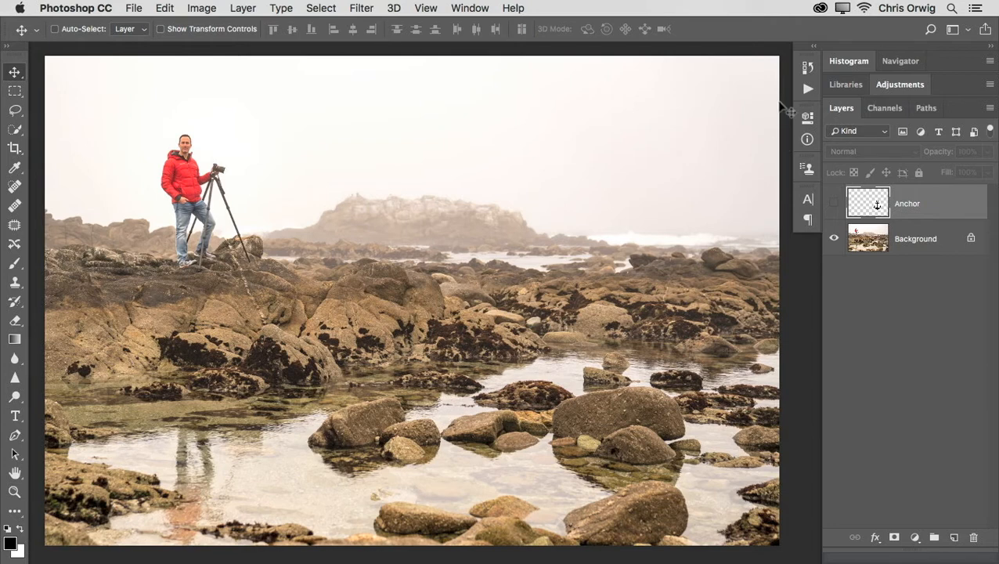
# - Draw a rectangular marquee selection slightly inside the photo's edges and add a new layer named Frame
pyautogui.click(15, 92)
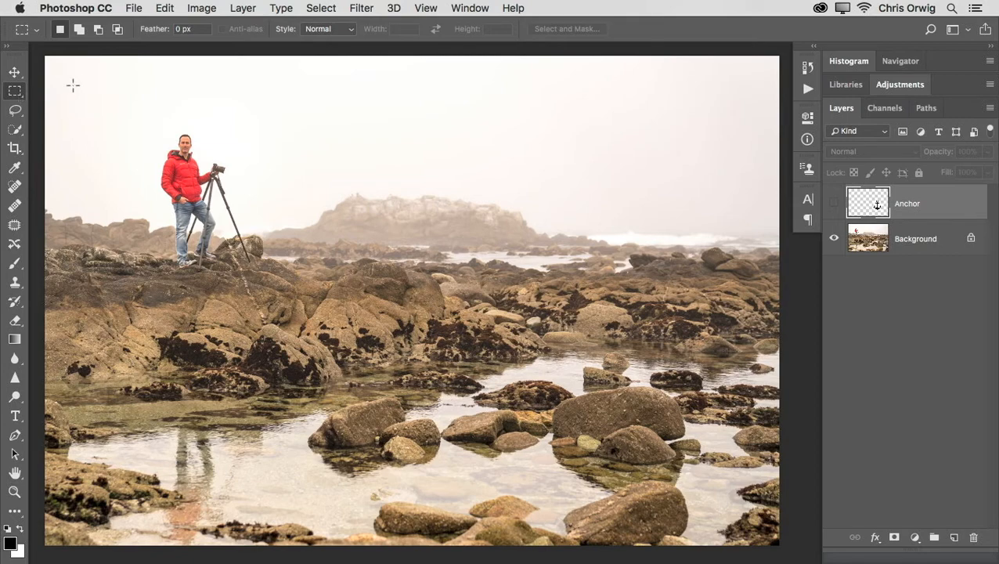
pyautogui.moveTo(74, 85); pyautogui.dragTo(749, 519)
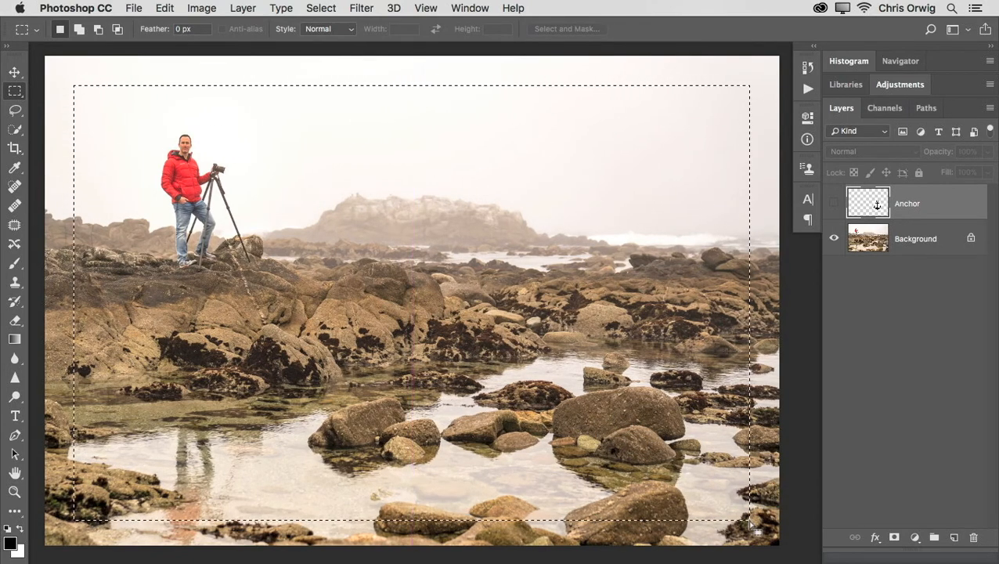
pyautogui.click(954, 537)
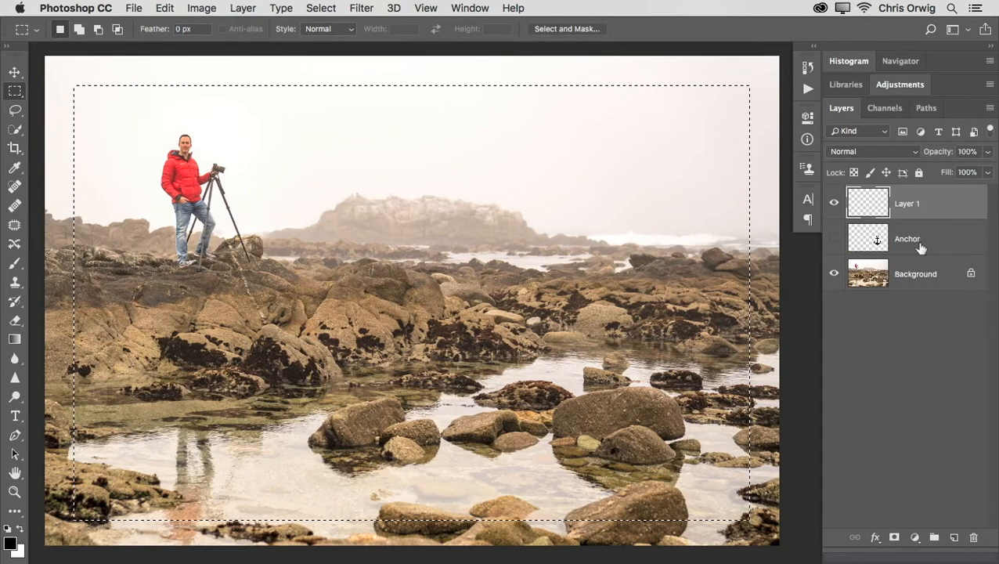
pyautogui.doubleClick(909, 204)
pyautogui.write('Frame')
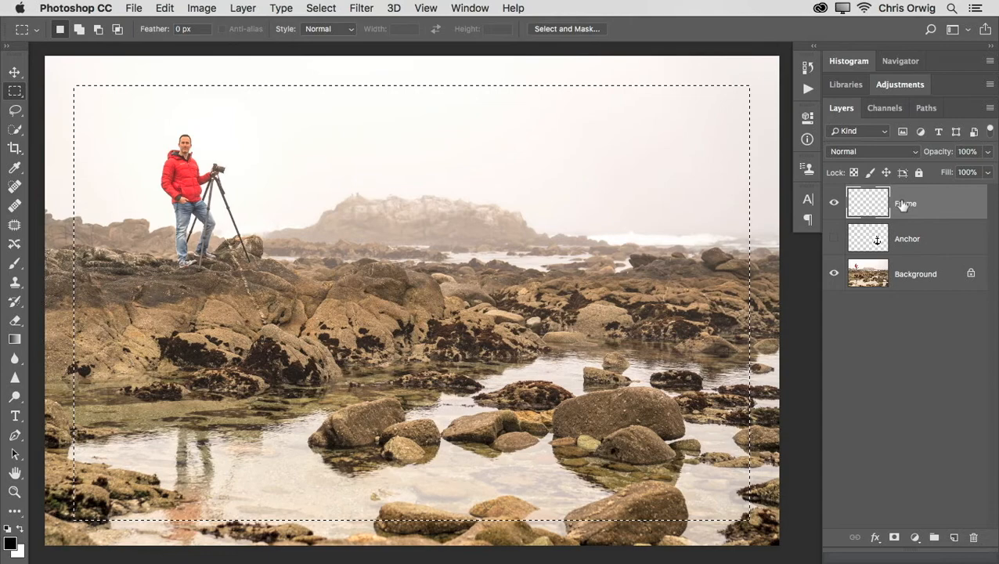
pyautogui.press('Return')
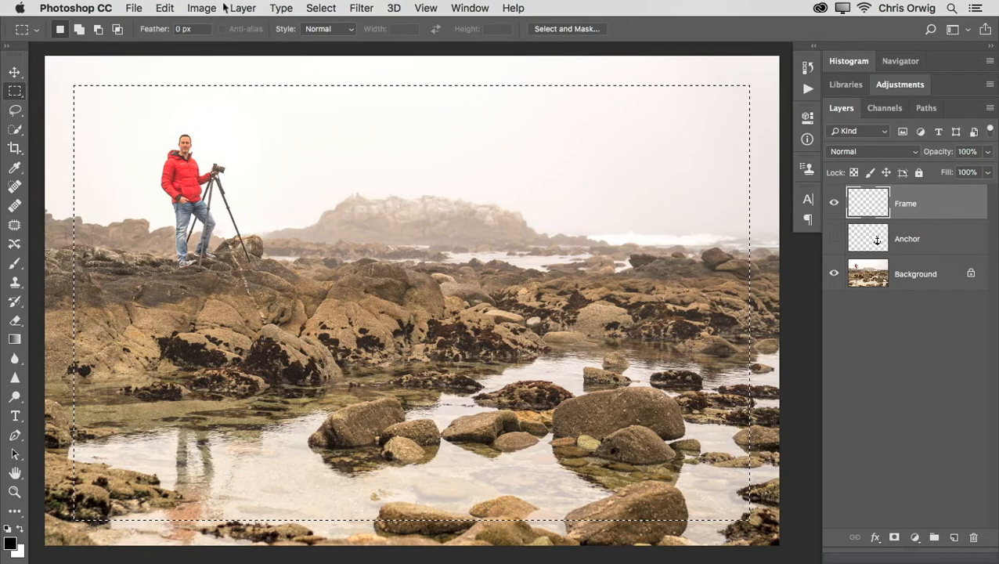
# - Fill the selection on the Frame layer with black at 100% opacity in Normal mode, and deselect
pyautogui.click(166, 8)
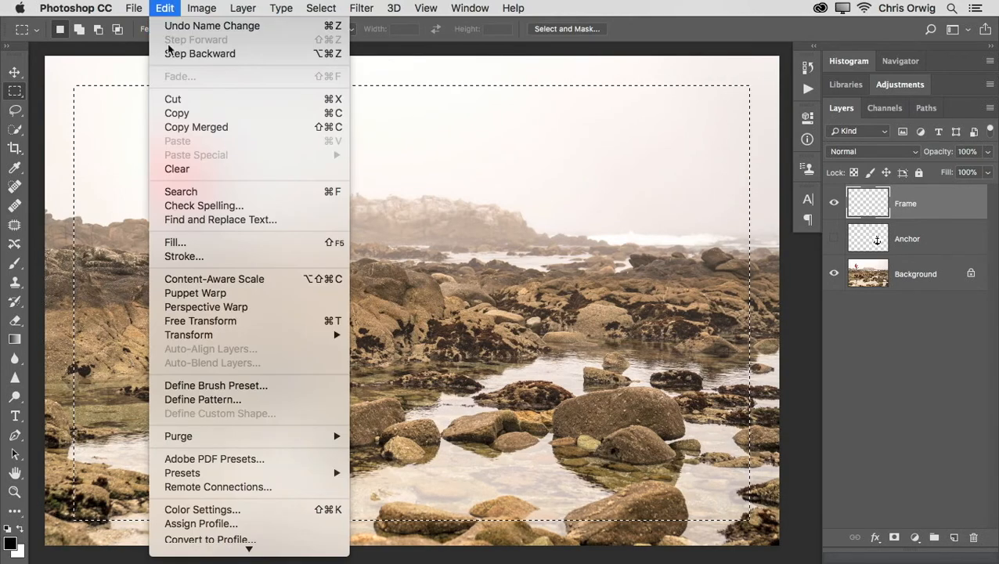
pyautogui.click(211, 243)
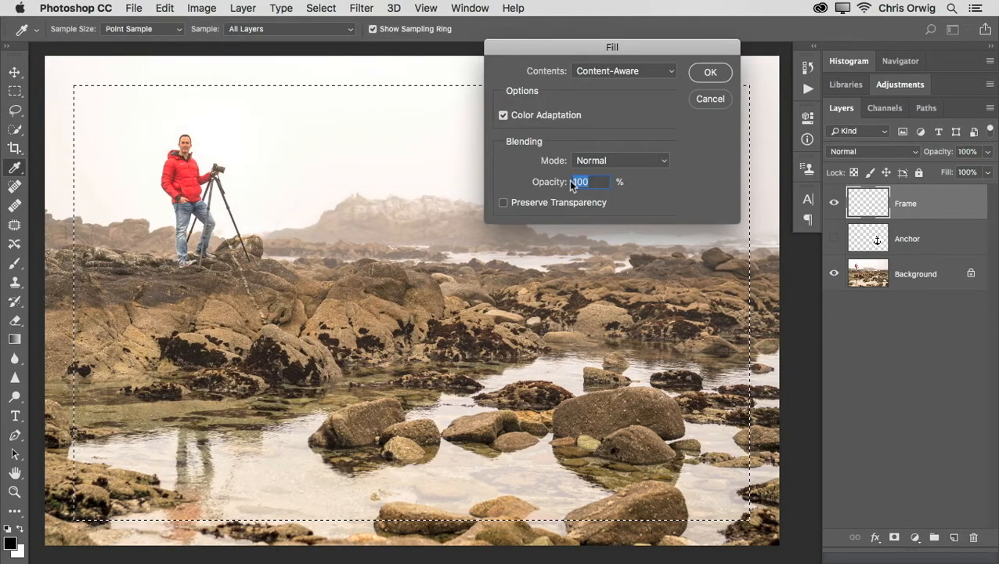
pyautogui.click(646, 70)
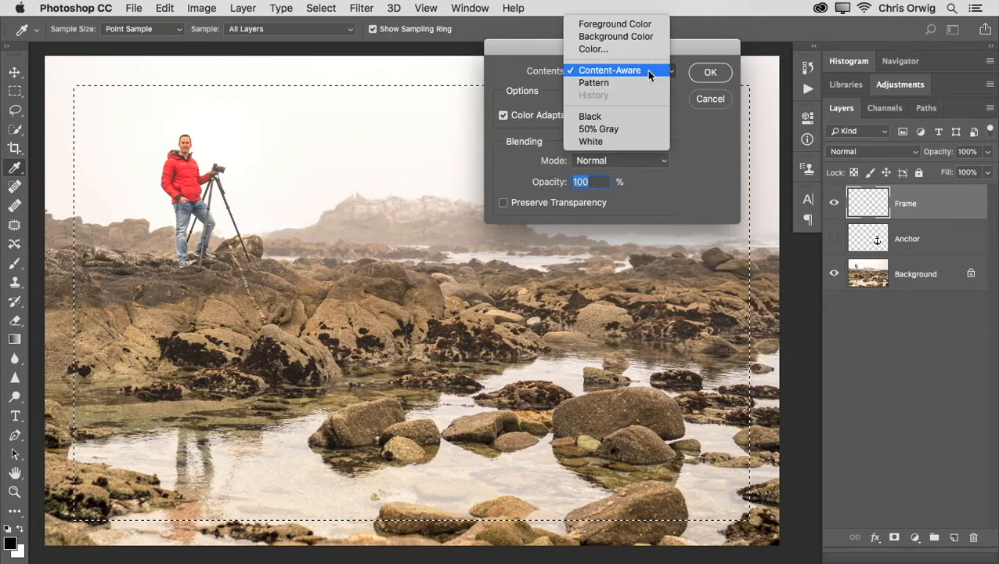
pyautogui.click(617, 116)
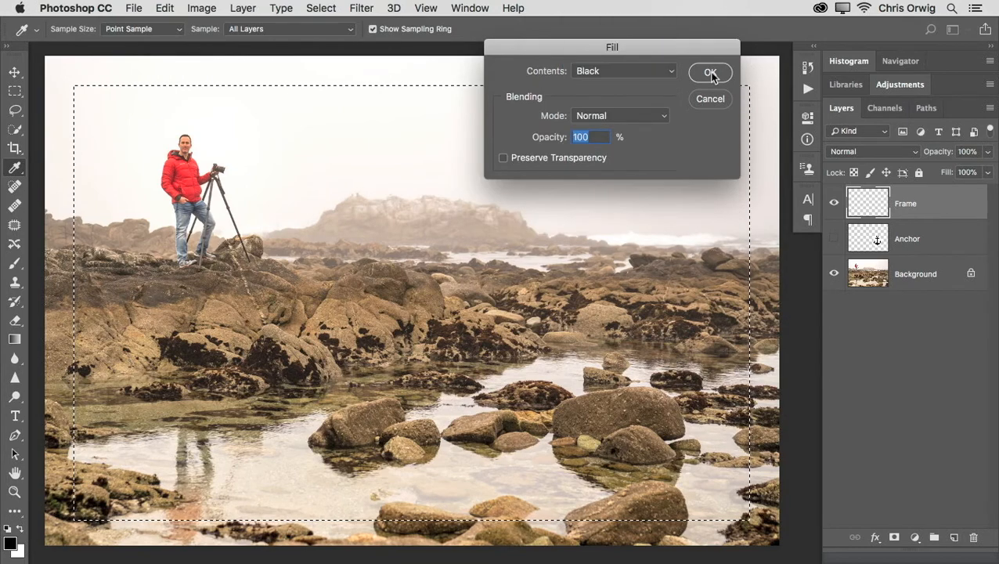
pyautogui.click(710, 73)
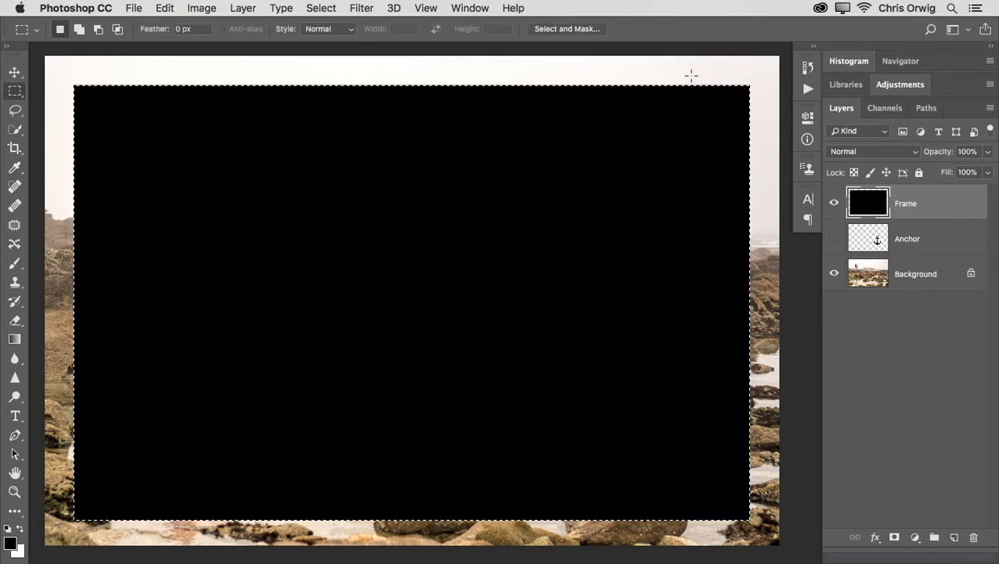
pyautogui.click(329, 9)
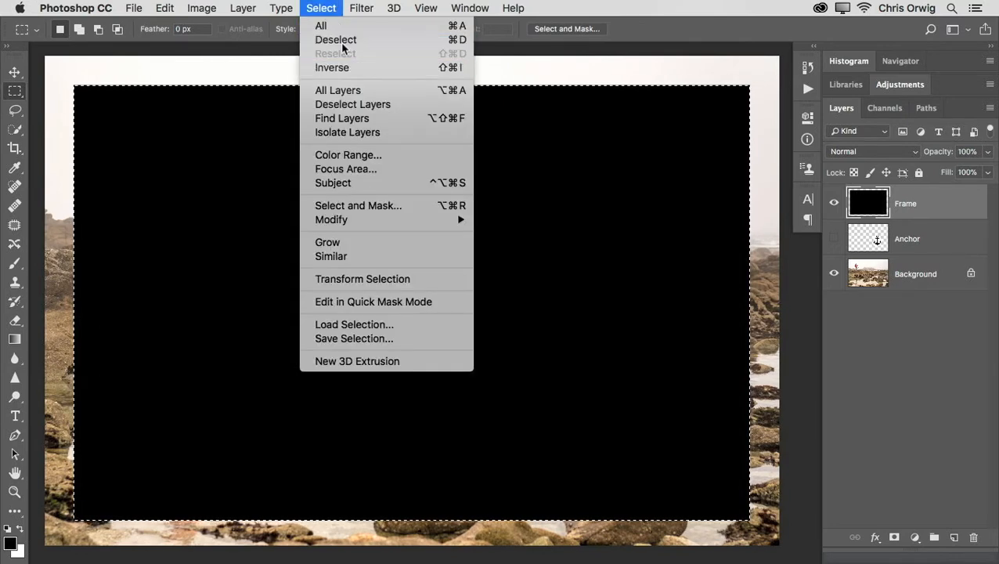
pyautogui.click(339, 46)
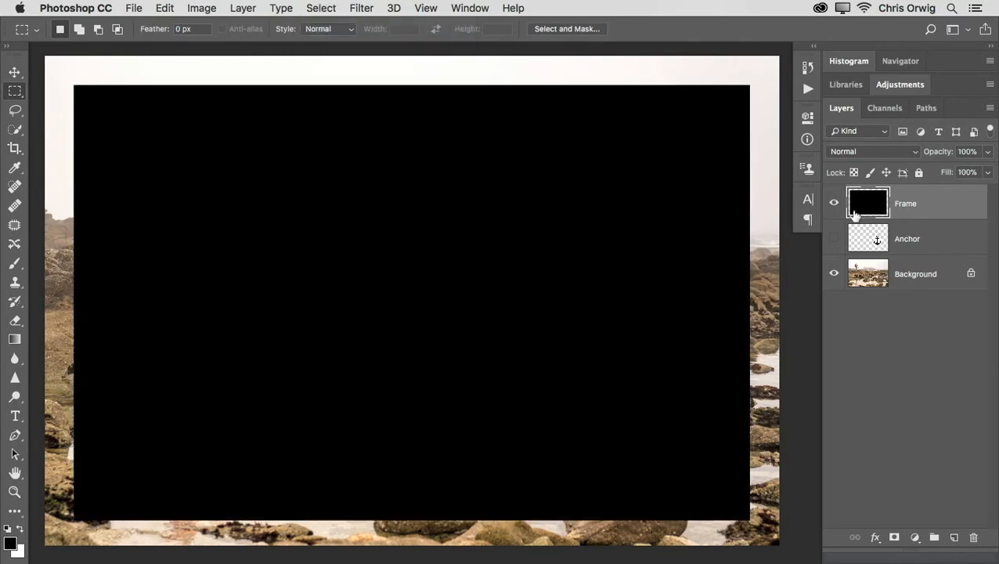
# - Add an inside Stroke effect to the Frame layer, 29 px wide, in blue-gray a1a7ac
pyautogui.doubleClick(955, 210)
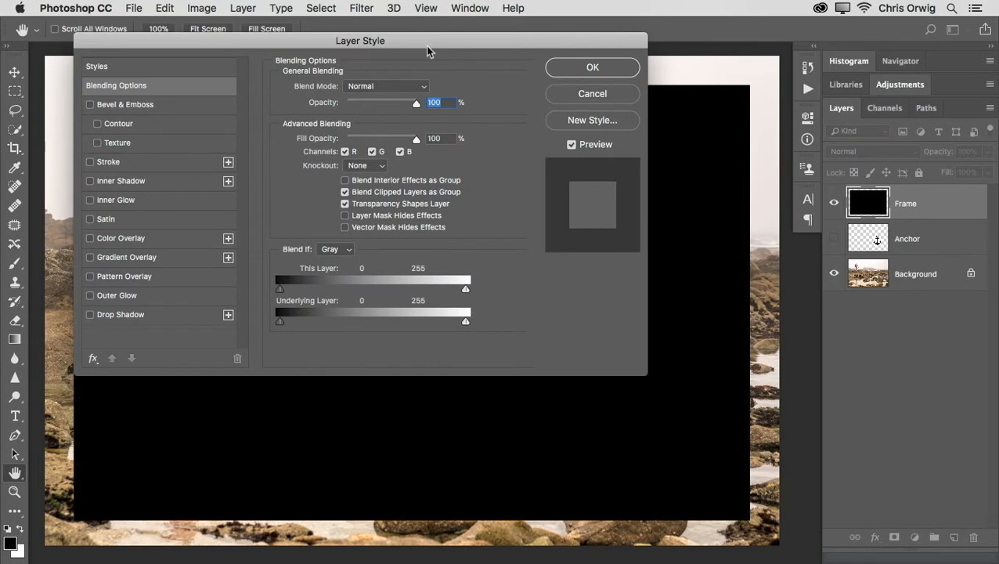
pyautogui.click(90, 162)
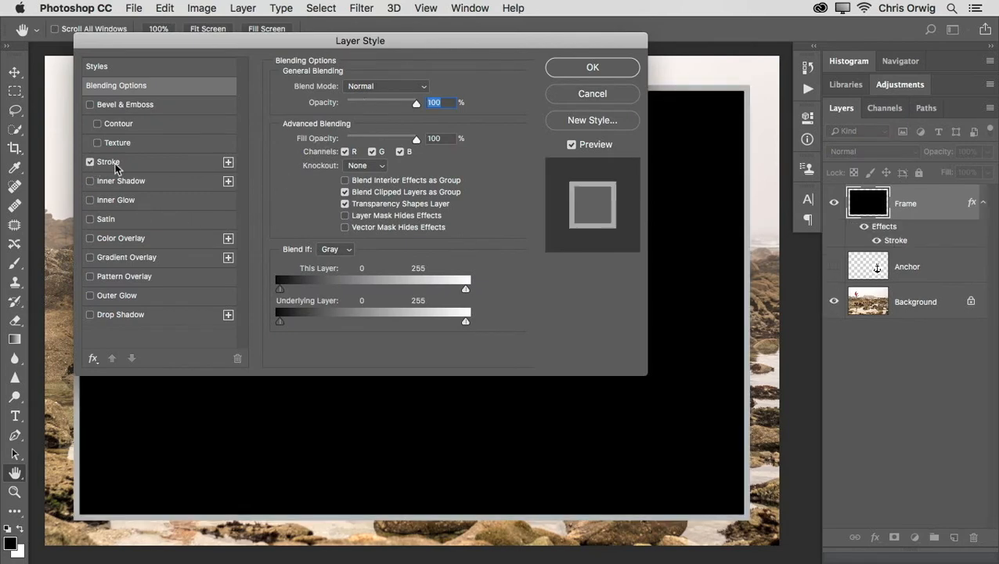
pyautogui.click(116, 164)
pyautogui.moveTo(339, 86); pyautogui.dragTo(338, 91)
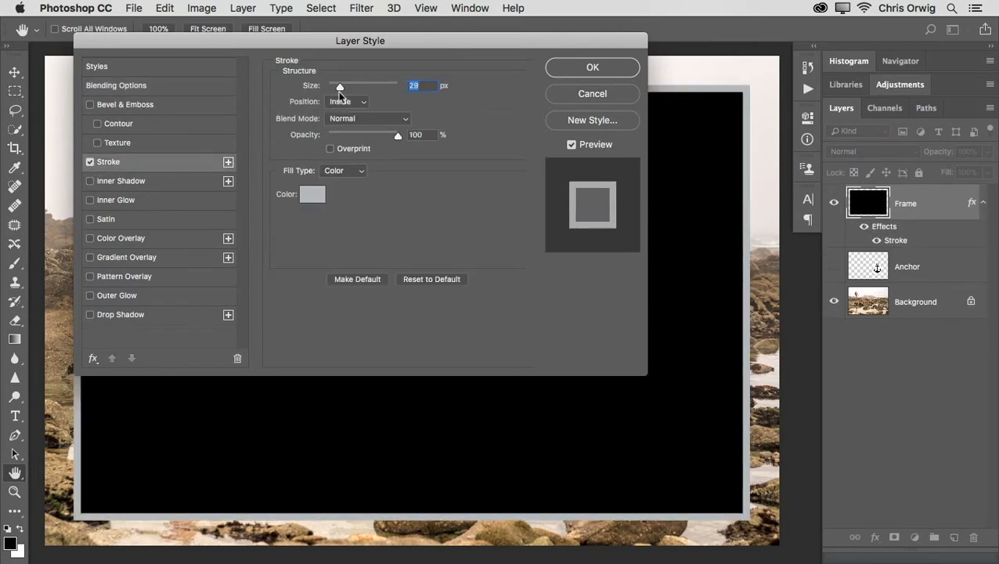
pyautogui.click(313, 196)
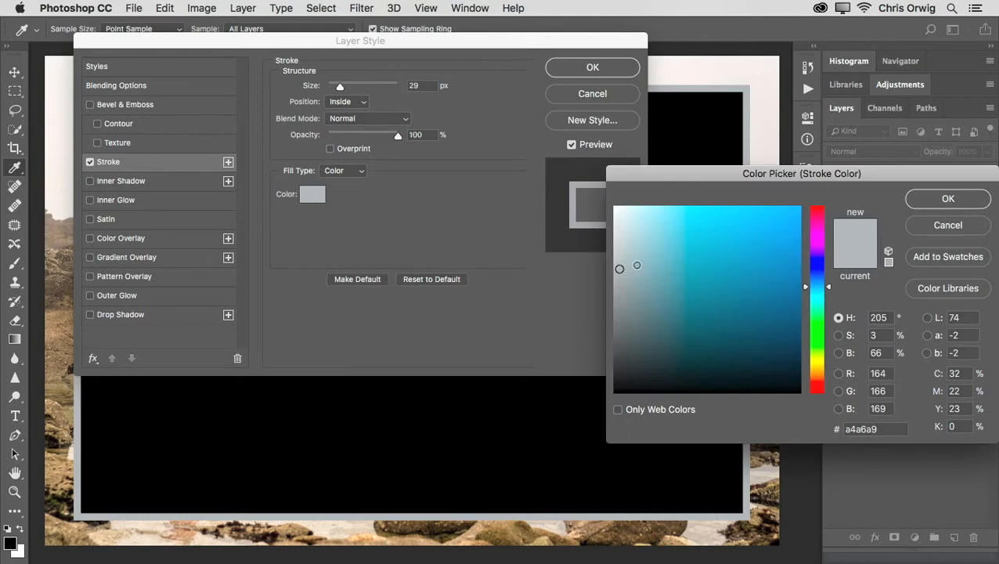
pyautogui.moveTo(636, 267)
pyautogui.mouseDown()
pyautogui.moveTo(653, 264)
pyautogui.moveTo(625, 266)
pyautogui.mouseUp()
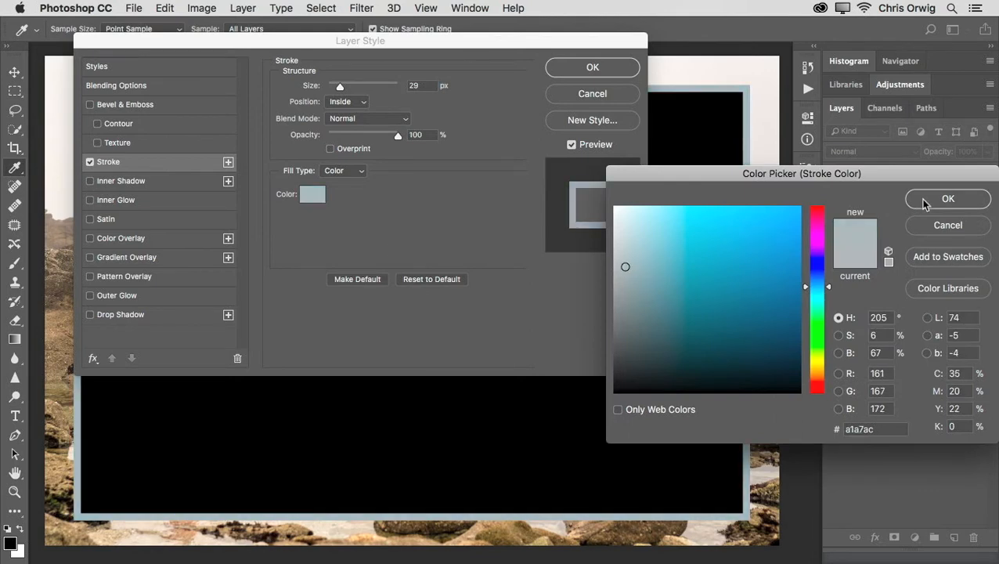
pyautogui.click(924, 201)
pyautogui.click(595, 68)
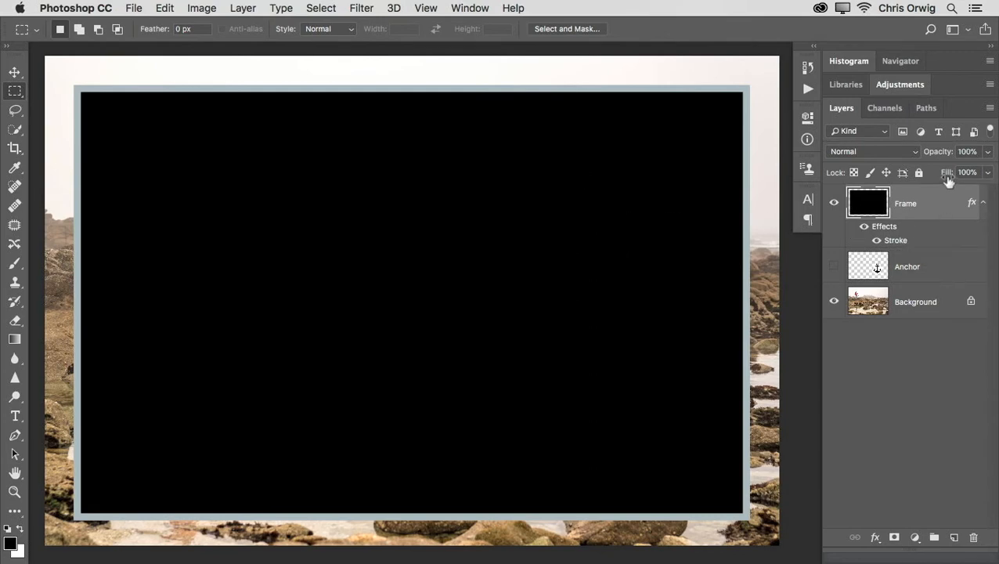
# - Lower the Frame layer's fill to 0% and toggle its effects off and on
pyautogui.click(987, 173)
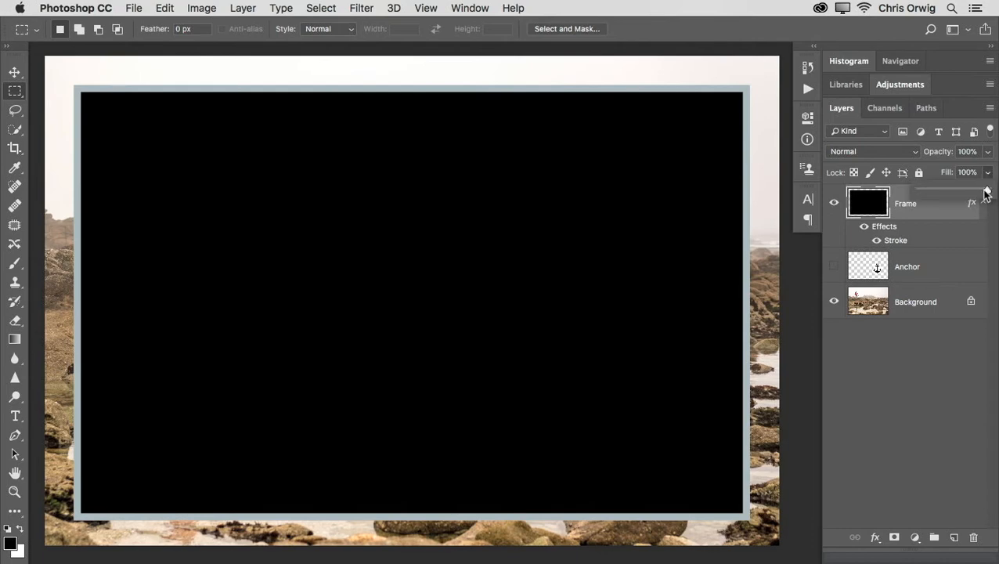
pyautogui.moveTo(988, 189); pyautogui.dragTo(917, 189)
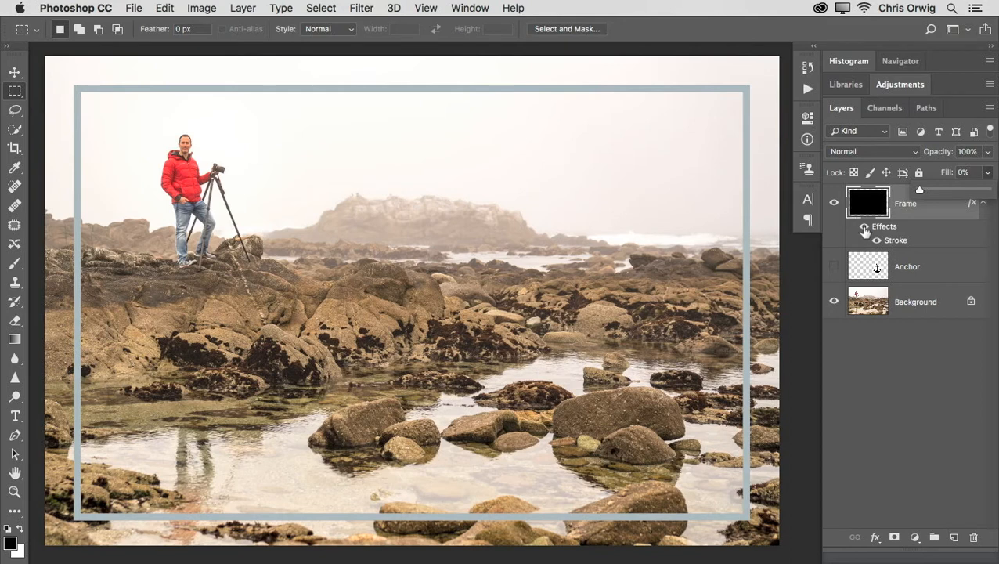
pyautogui.click(864, 226)
pyautogui.click(864, 226)
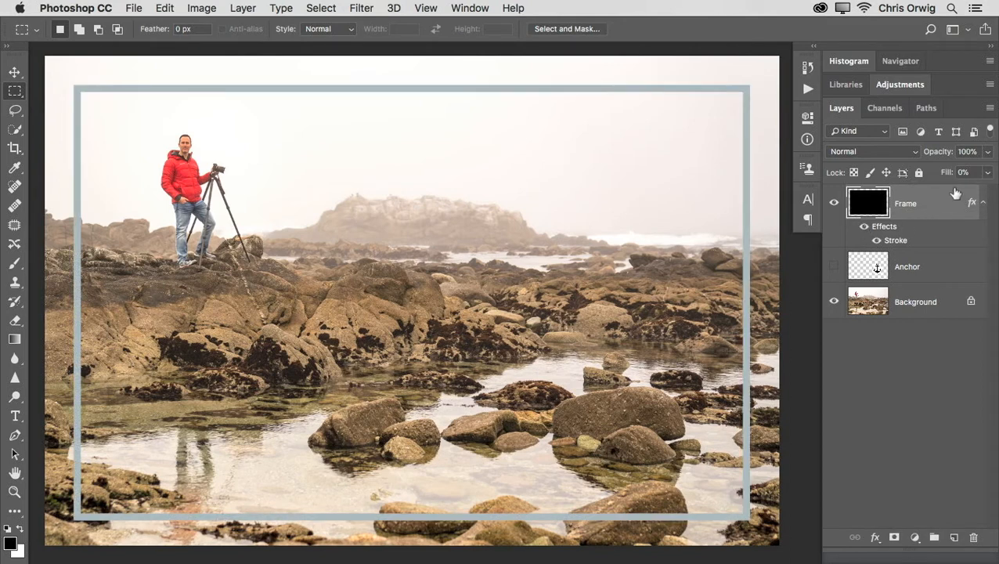
# - Raise the Frame layer's fill back to 100% and keep that layer selected
pyautogui.click(987, 172)
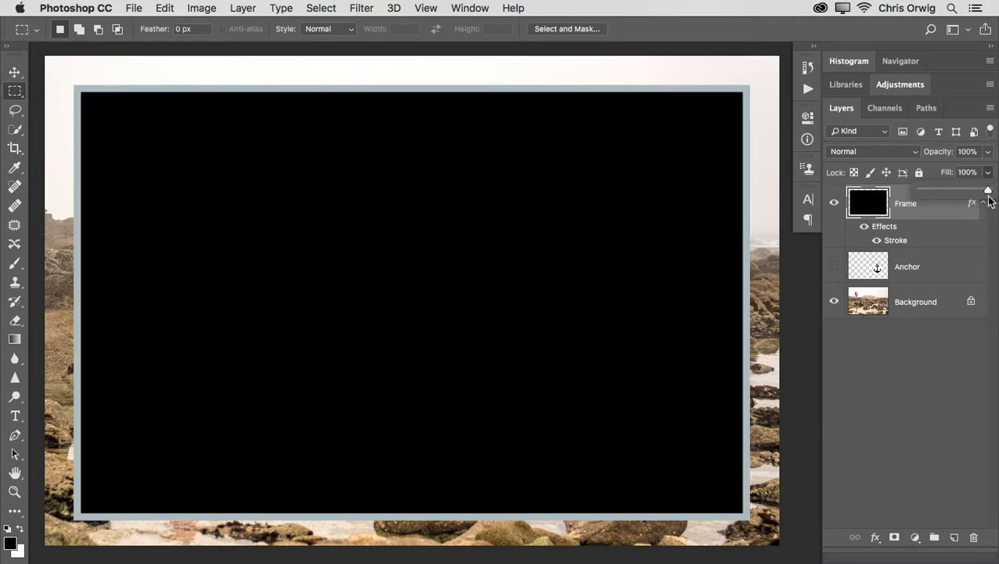
pyautogui.moveTo(975, 192); pyautogui.dragTo(988, 192)
pyautogui.click(938, 378)
pyautogui.click(942, 201)
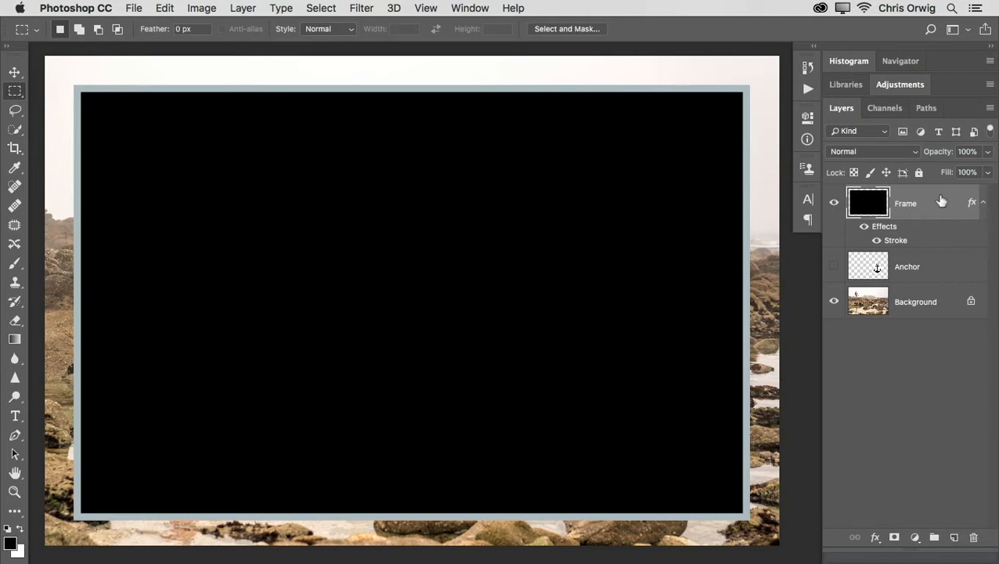
# - Try fill values of 20%, 60% and 100% on the Frame layer, and finish with 0%
pyautogui.hotkey('shift', '2')
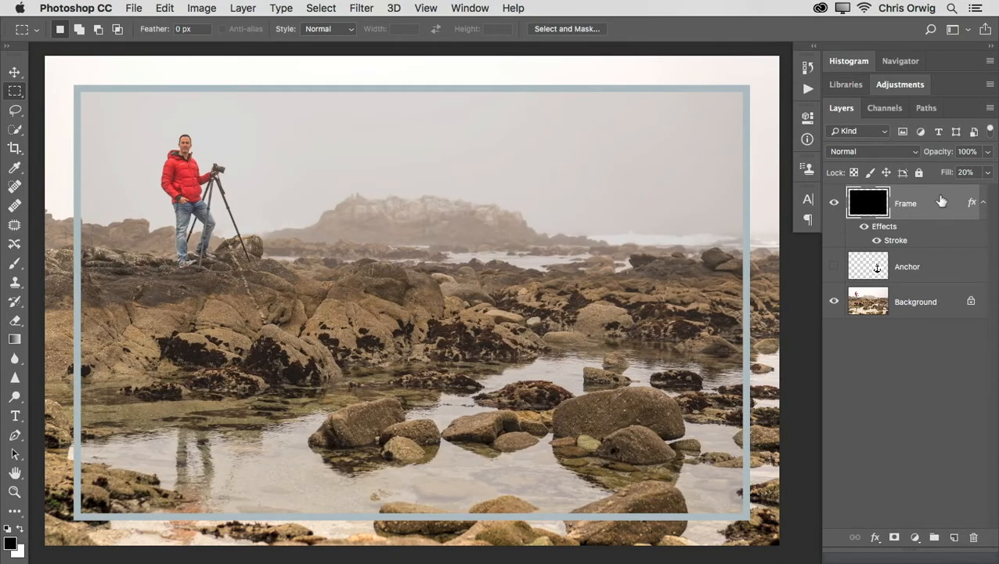
pyautogui.hotkey('shift', '6')
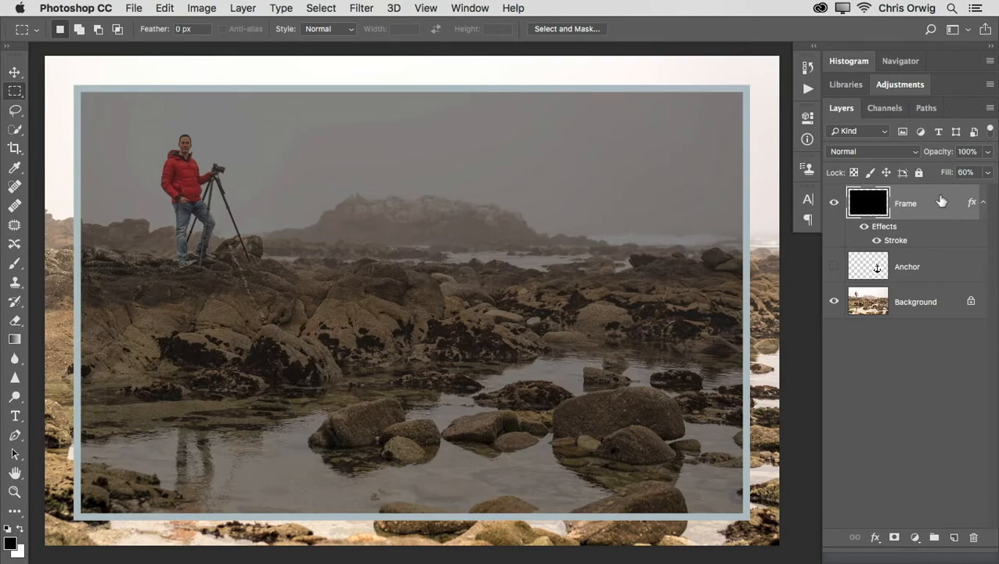
pyautogui.hotkey('shift', '0')
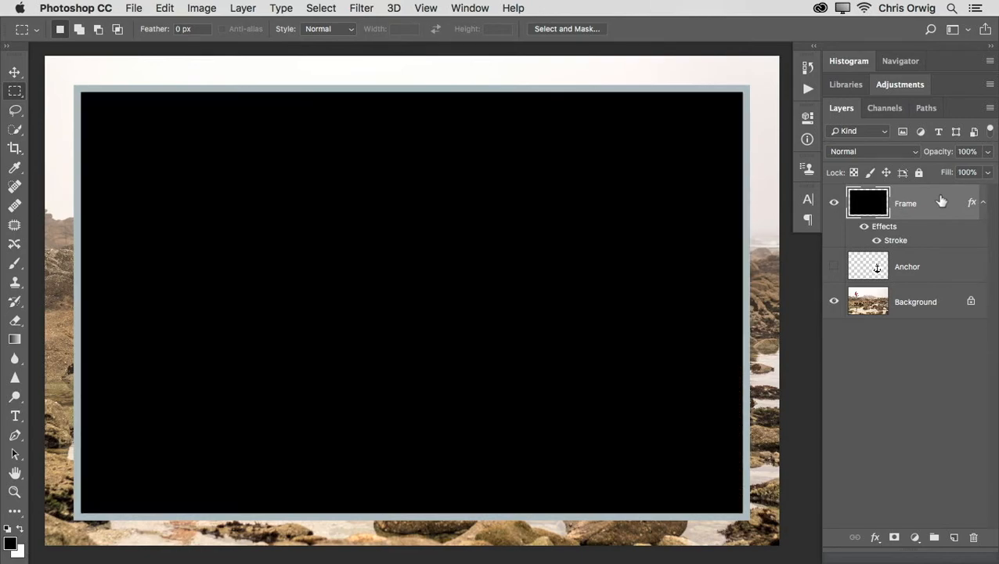
pyautogui.hotkey('shift', '0')
pyautogui.hotkey('shift', '0')
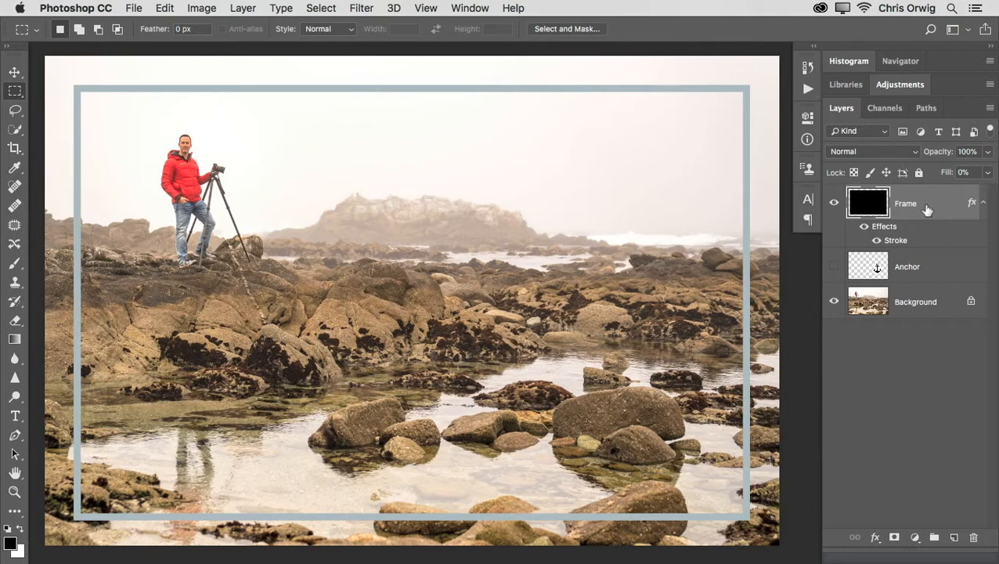
# - Show the Anchor layer and move the anchor graphic up and left, closer to the middle of the photo
pyautogui.click(834, 268)
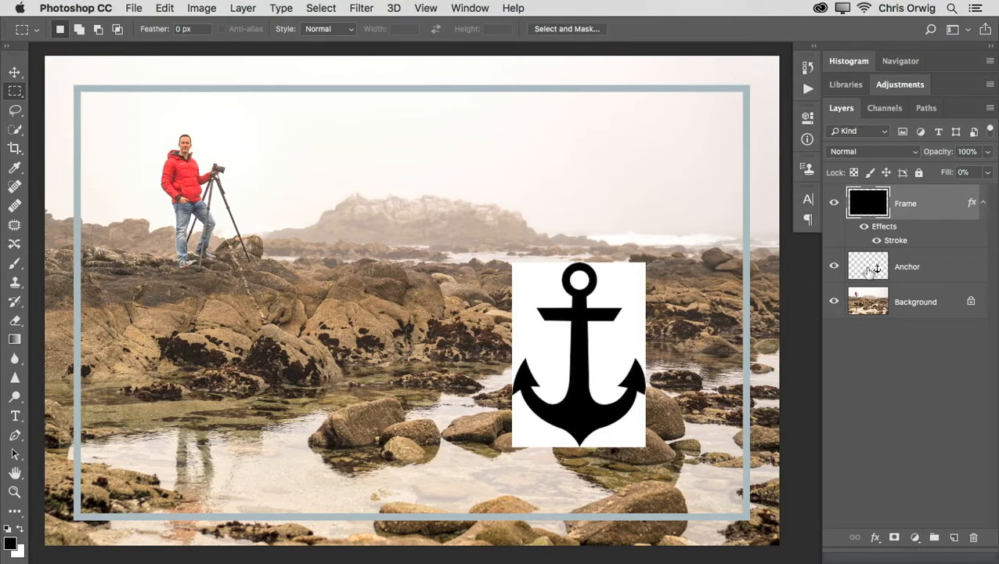
pyautogui.click(869, 273)
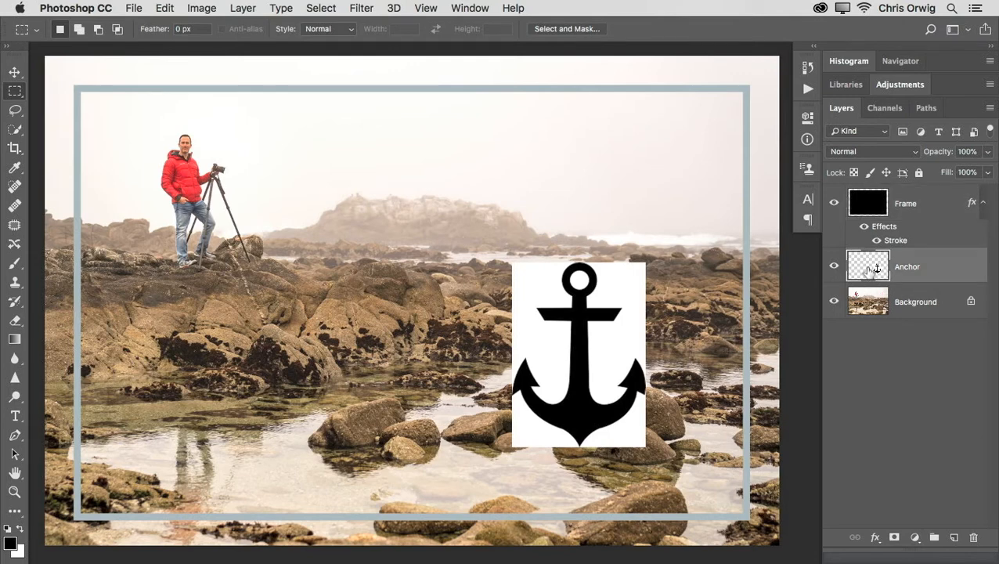
pyautogui.click(15, 73)
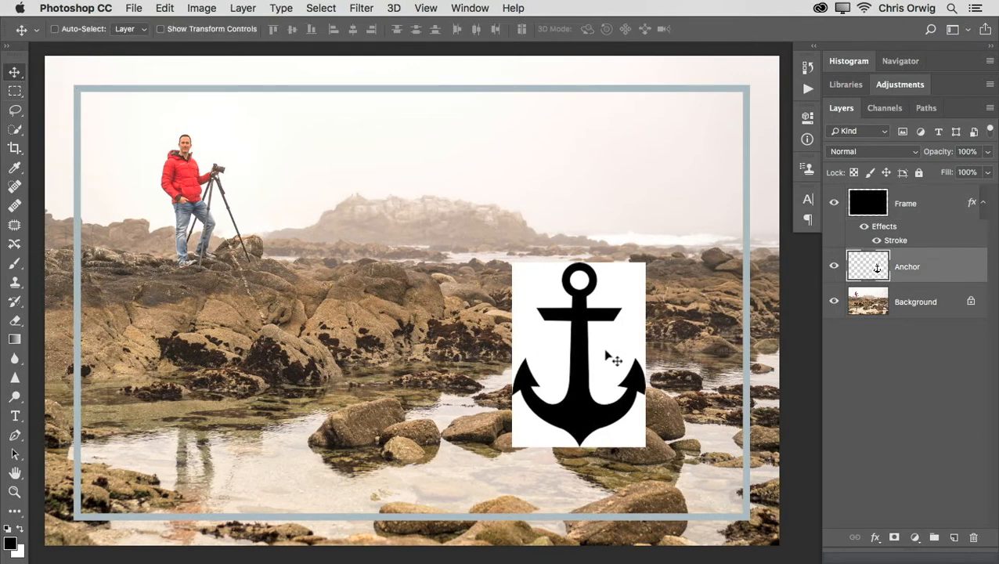
pyautogui.moveTo(609, 352); pyautogui.dragTo(542, 306)
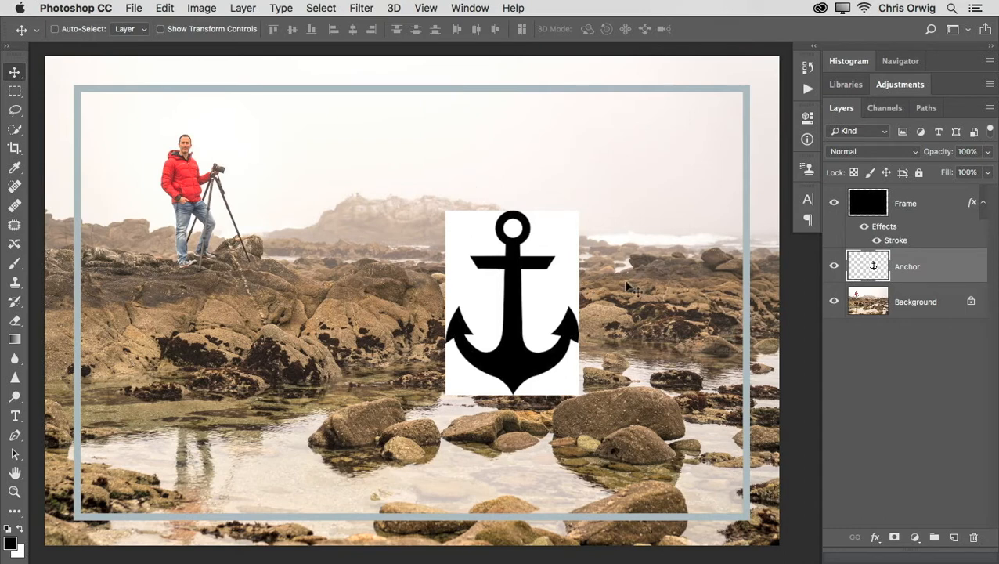
# - Invert the Anchor layer into a white anchor on black, toggling the inversion to compare both versions
pyautogui.press('super+i')
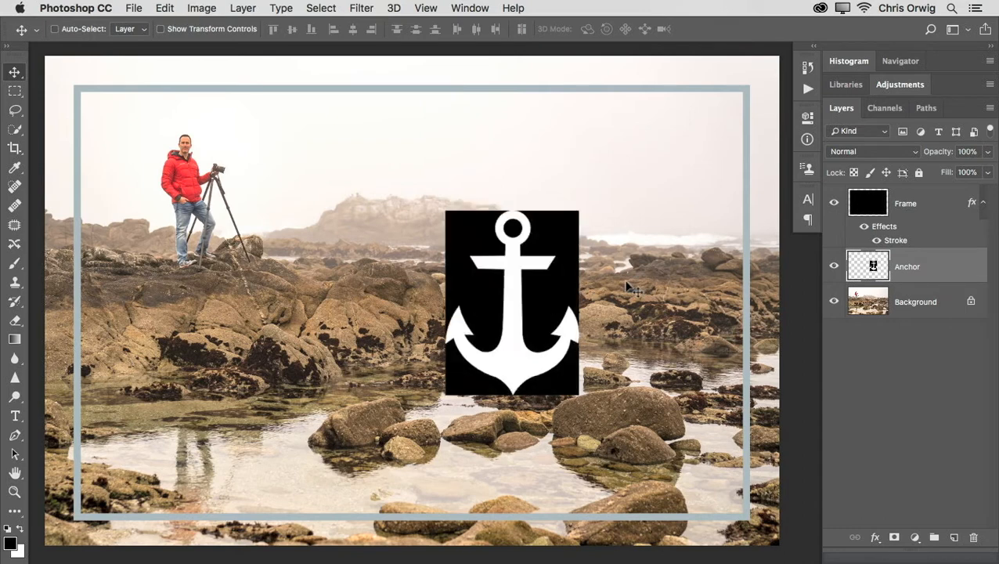
pyautogui.press('super+i')
pyautogui.press('super+i')
# - Invert the Background photo's colors and invert them back to the original
pyautogui.click(856, 303)
pyautogui.press('super+i')
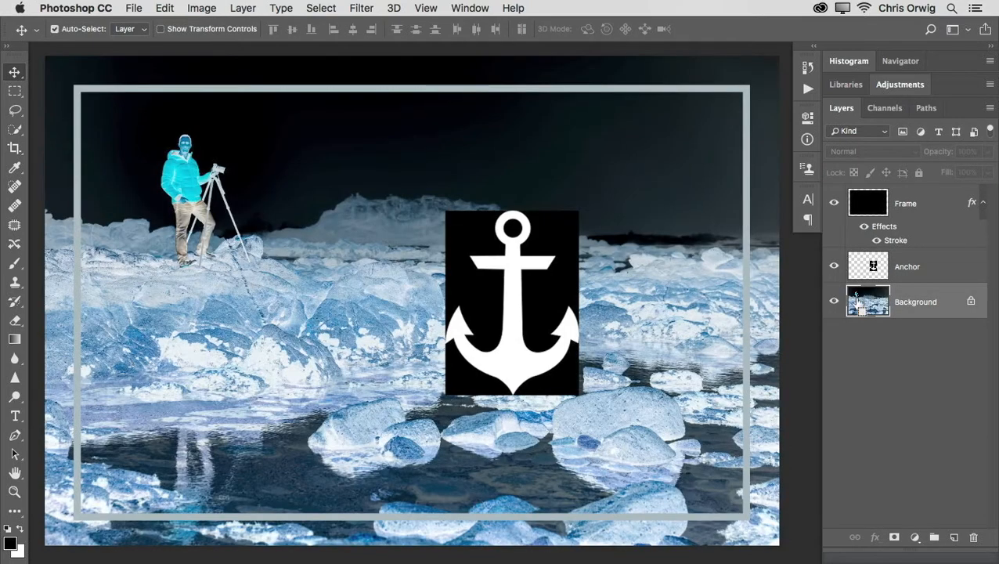
pyautogui.press('super+i')
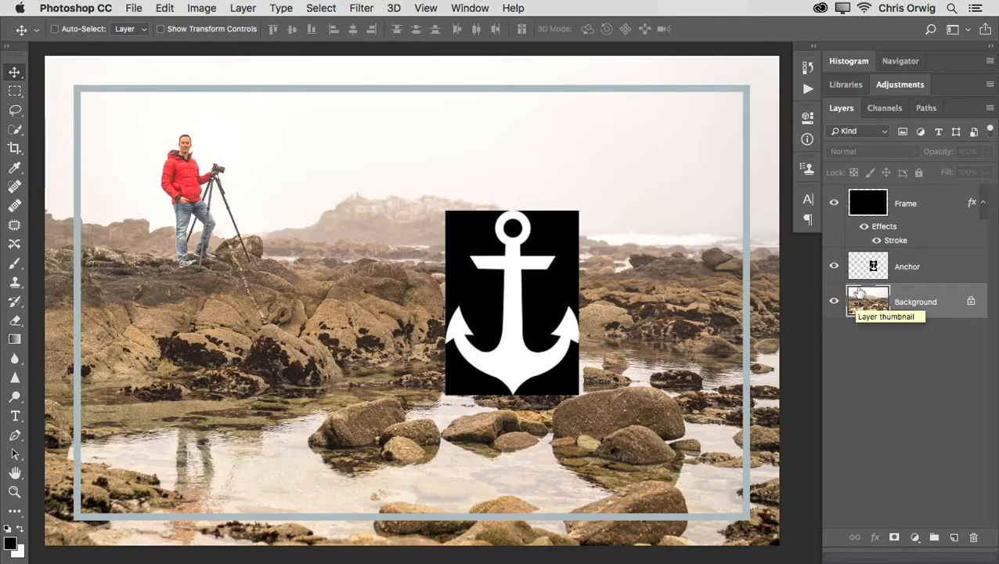
# - Reselect the Anchor layer and invert its colors twice, returning to the white anchor on black
pyautogui.click(871, 269)
pyautogui.press('super+i')
pyautogui.press('super+i')
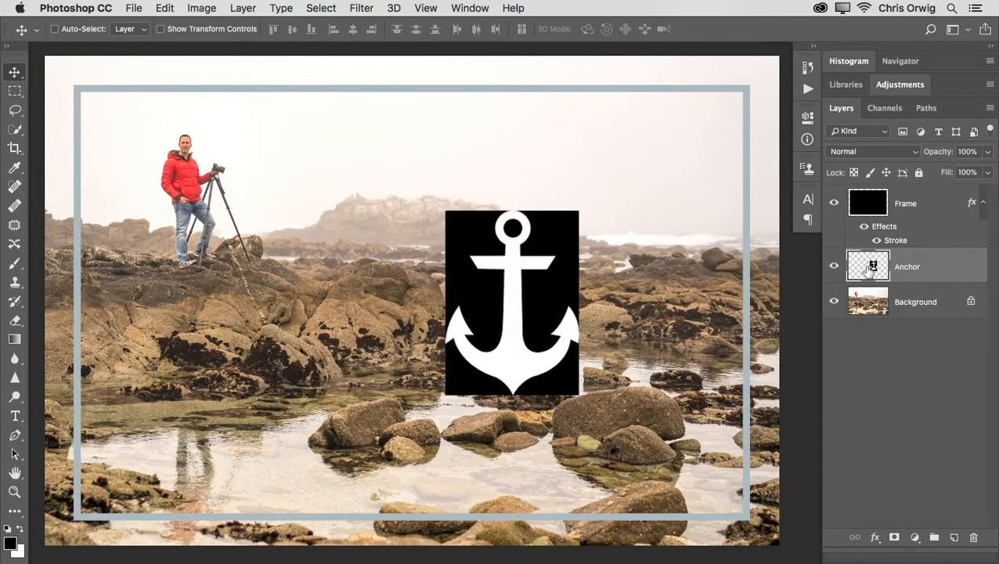
# - Try Multiply on the Anchor layer, set its blend mode to Screen, and move the anchor down and slightly right
pyautogui.click(898, 151)
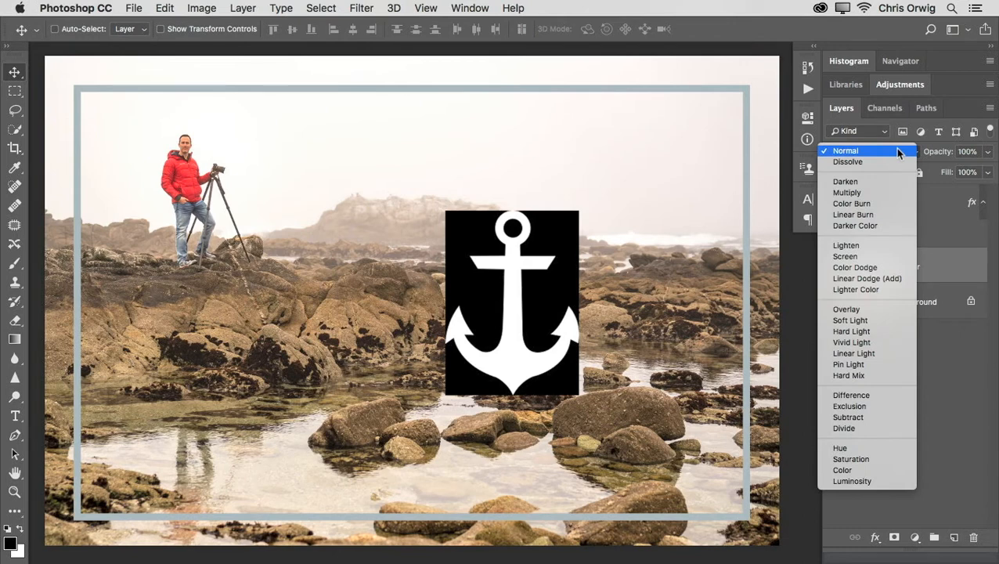
pyautogui.click(861, 193)
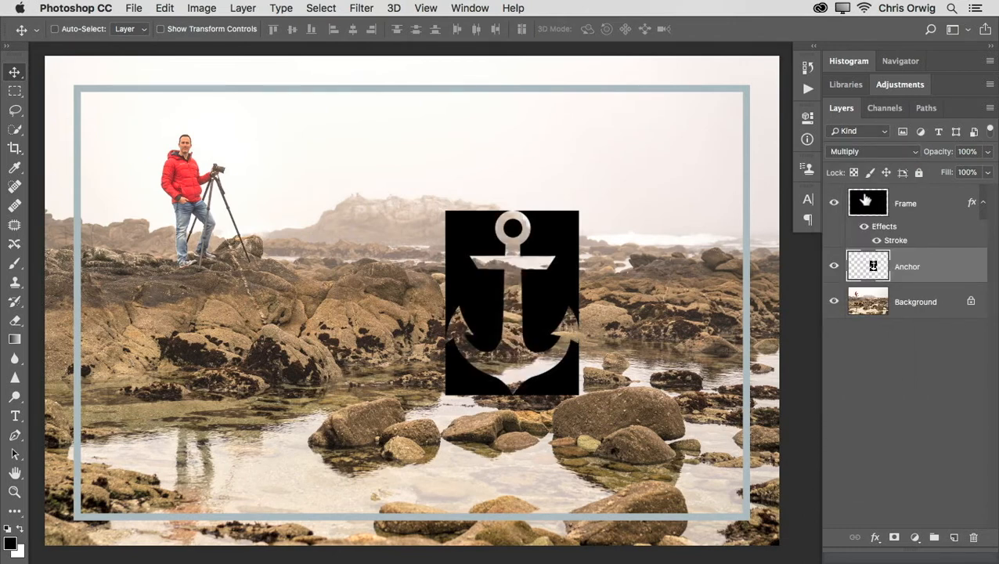
pyautogui.click(870, 151)
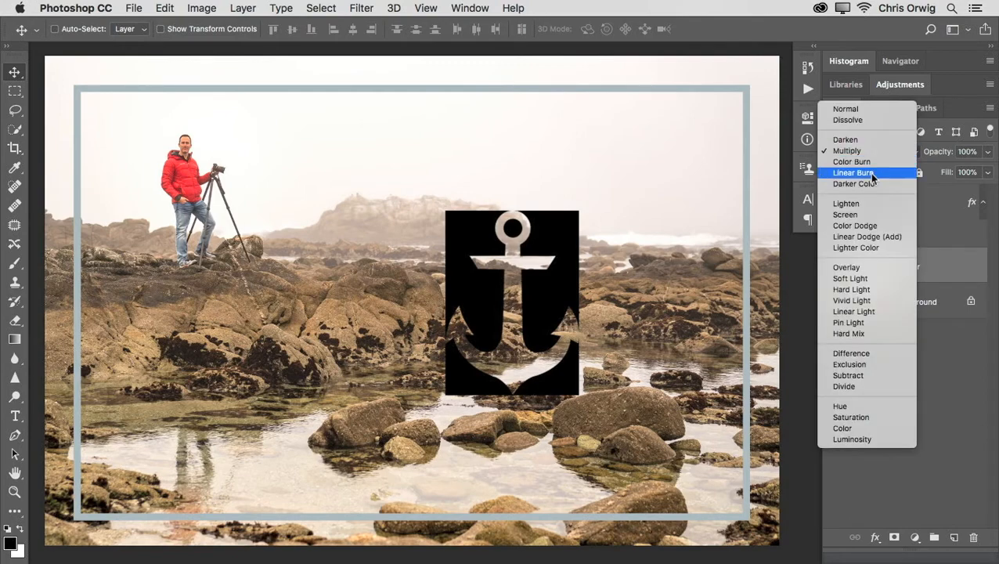
pyautogui.click(845, 214)
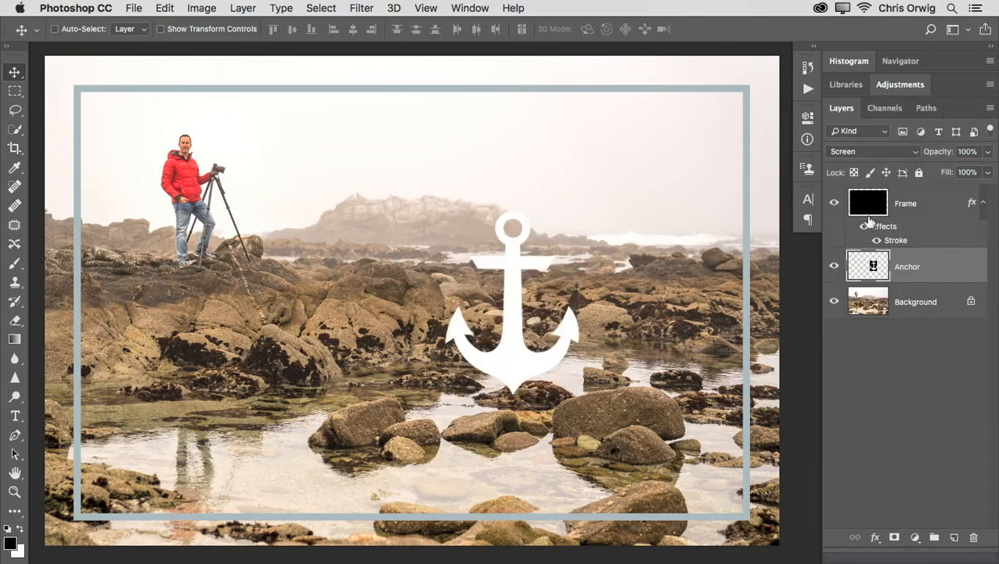
pyautogui.moveTo(509, 324); pyautogui.dragTo(541, 384)
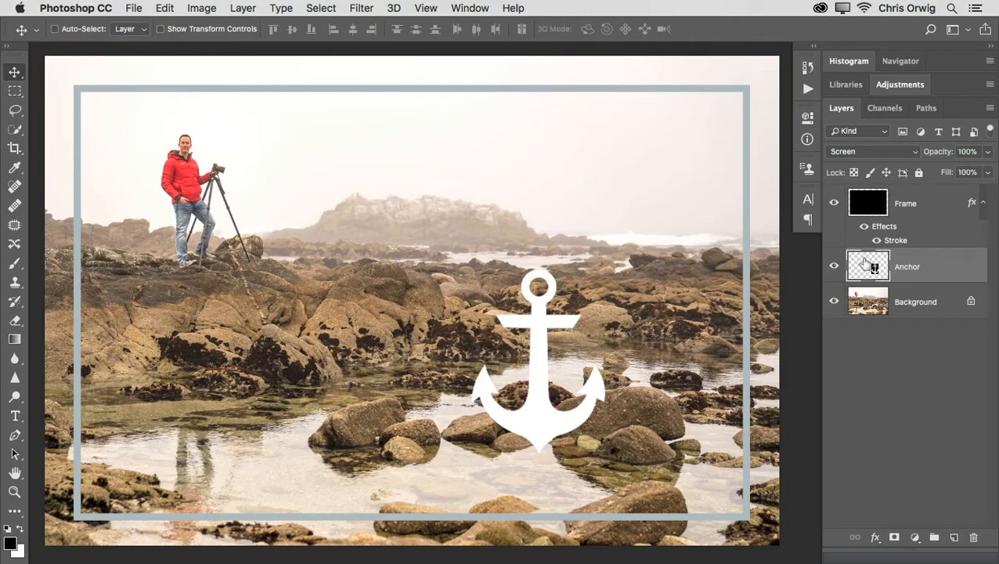
# - Try the inverted black anchor in Multiply, restore the white anchor in Screen mode, and nudge it down and right
pyautogui.press('super+i')
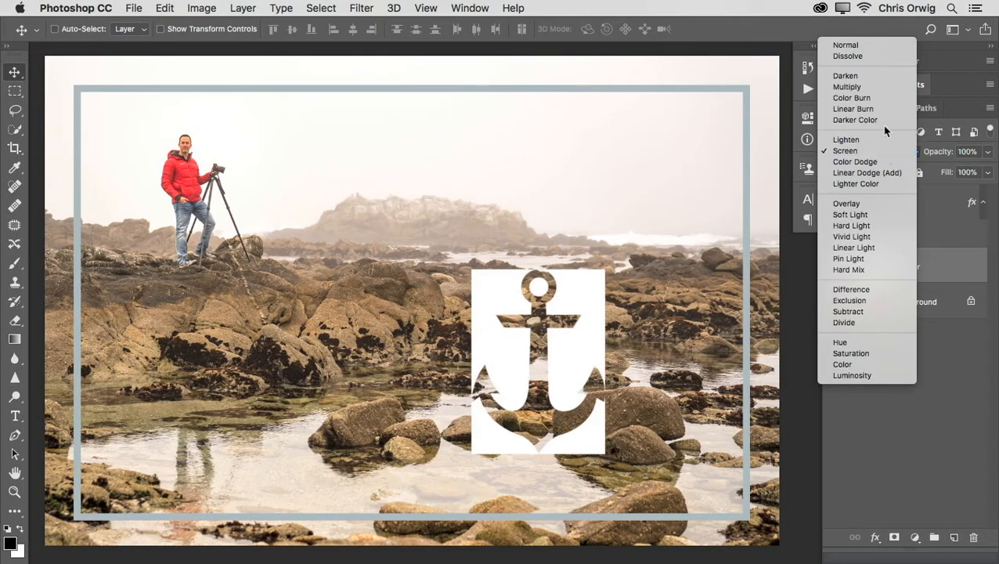
pyautogui.click(874, 87)
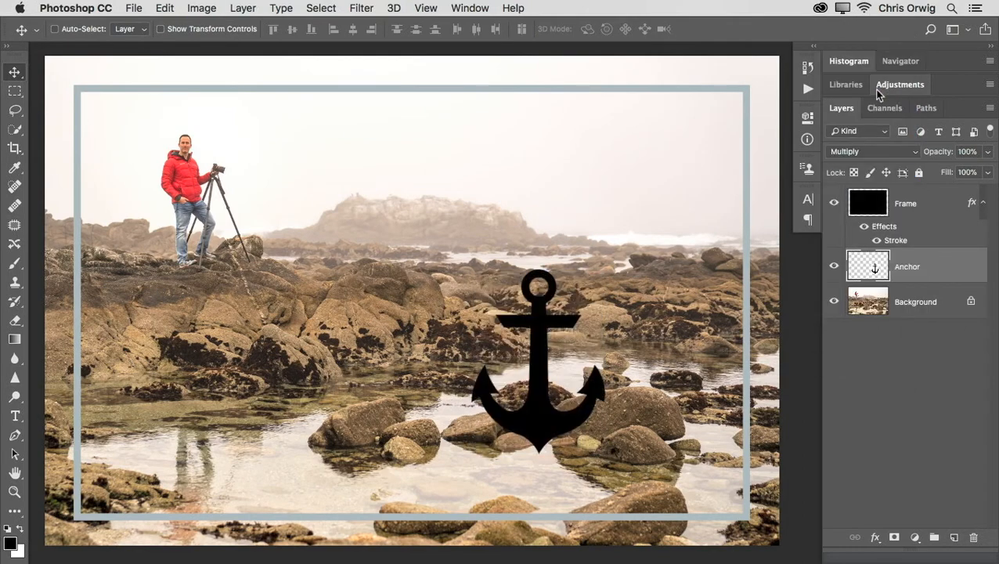
pyautogui.click(873, 152)
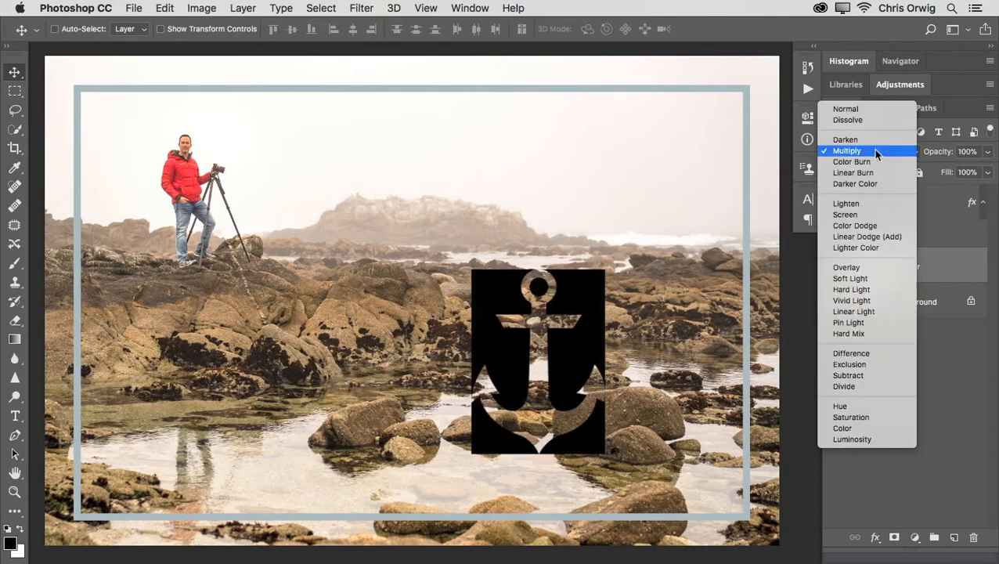
pyautogui.click(871, 215)
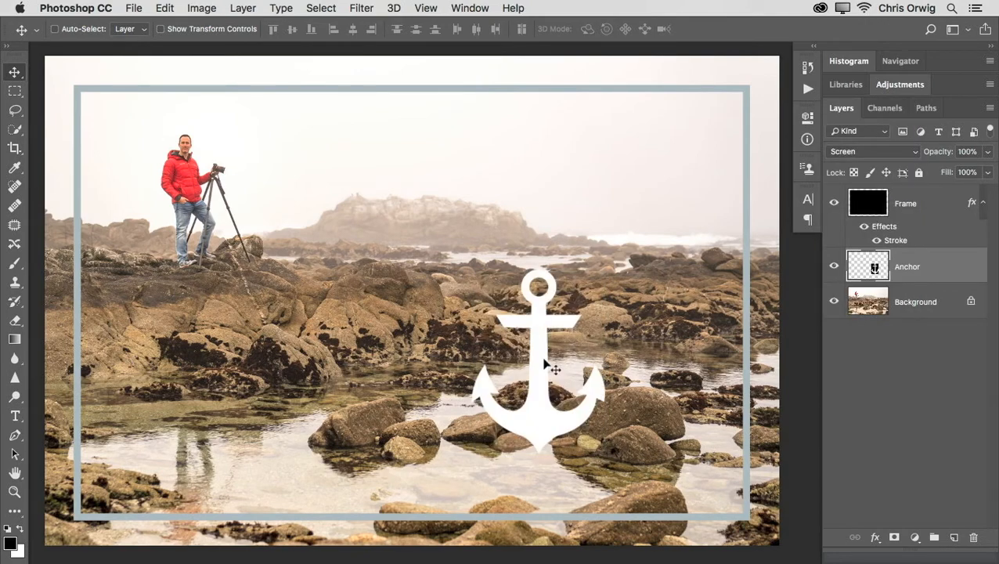
pyautogui.moveTo(538, 383); pyautogui.dragTo(556, 400)
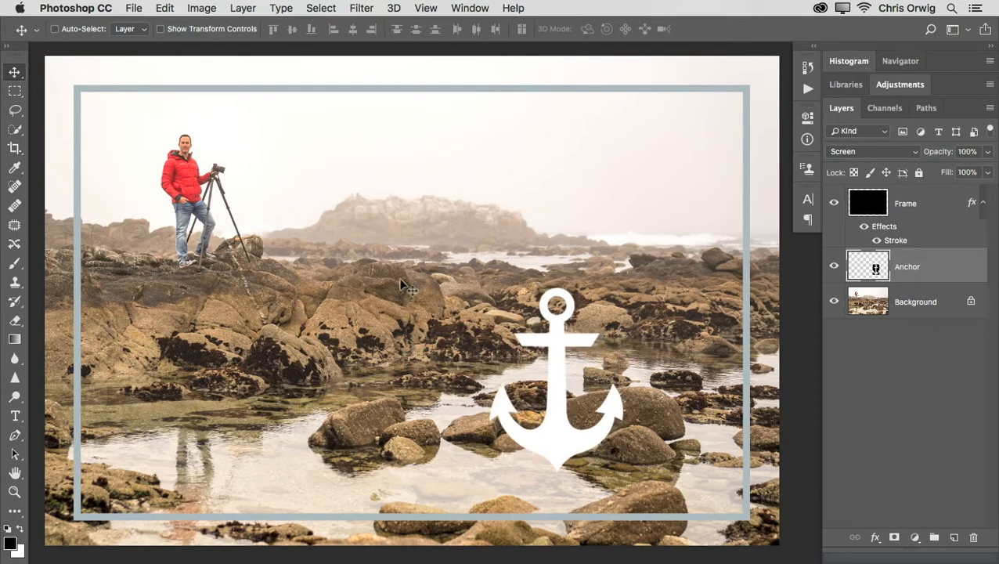
# - Add an Arial Black text layer with the person's first name and last initial, and move it left across the sky
pyautogui.press('t')
pyautogui.click(348, 173)
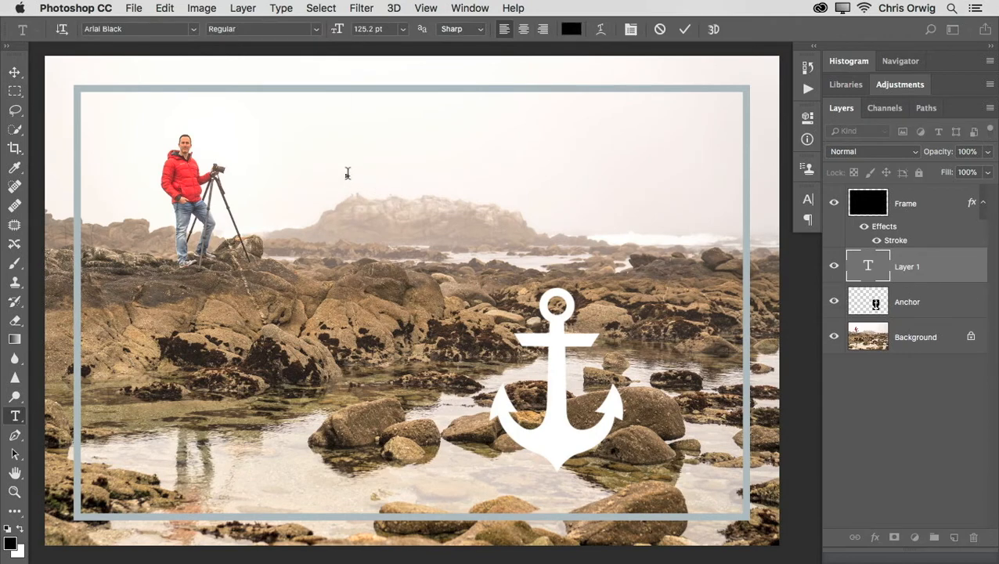
pyautogui.write('MATT')
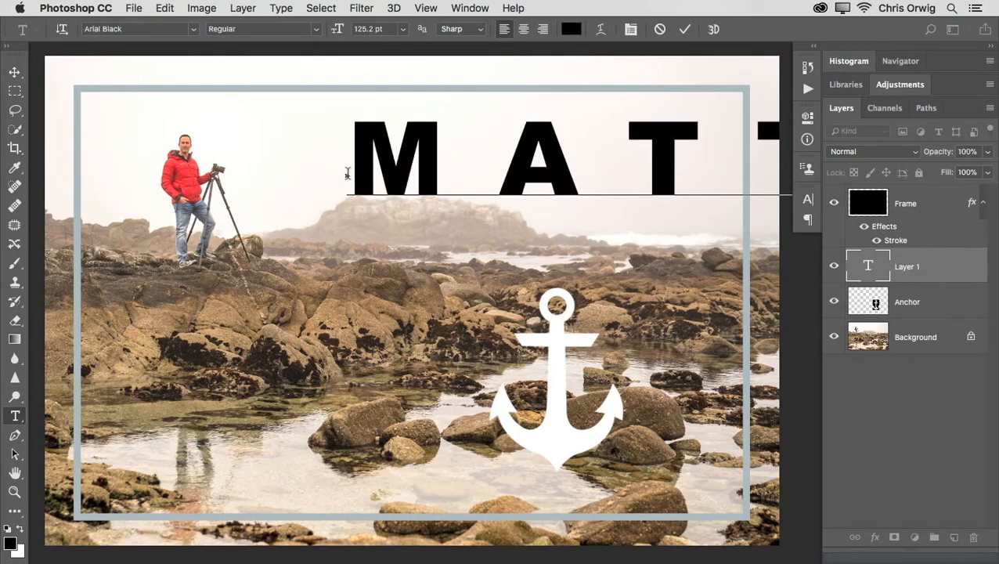
pyautogui.hotkey('ctrl', 'Return')
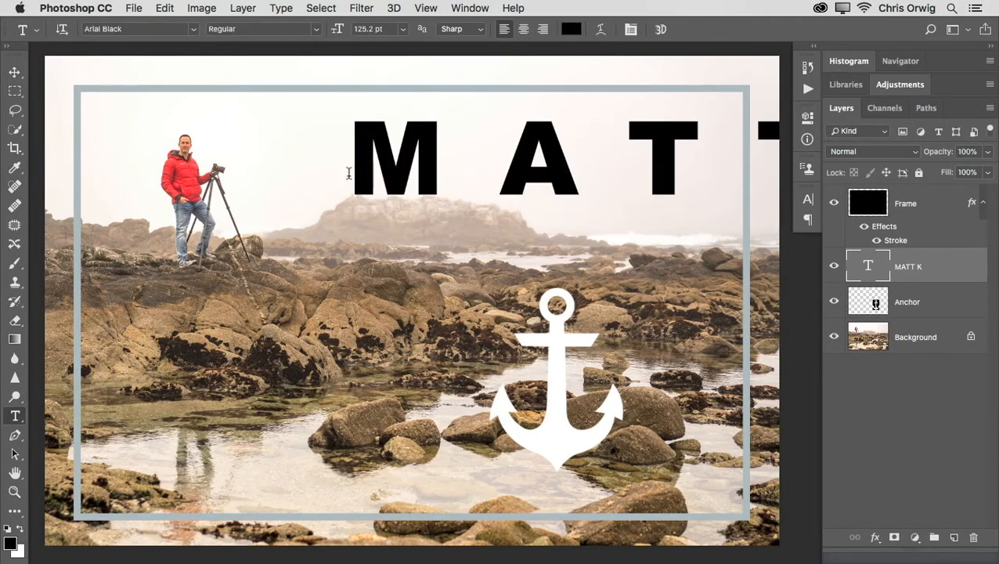
pyautogui.press('v')
pyautogui.moveTo(408, 168); pyautogui.dragTo(171, 196)
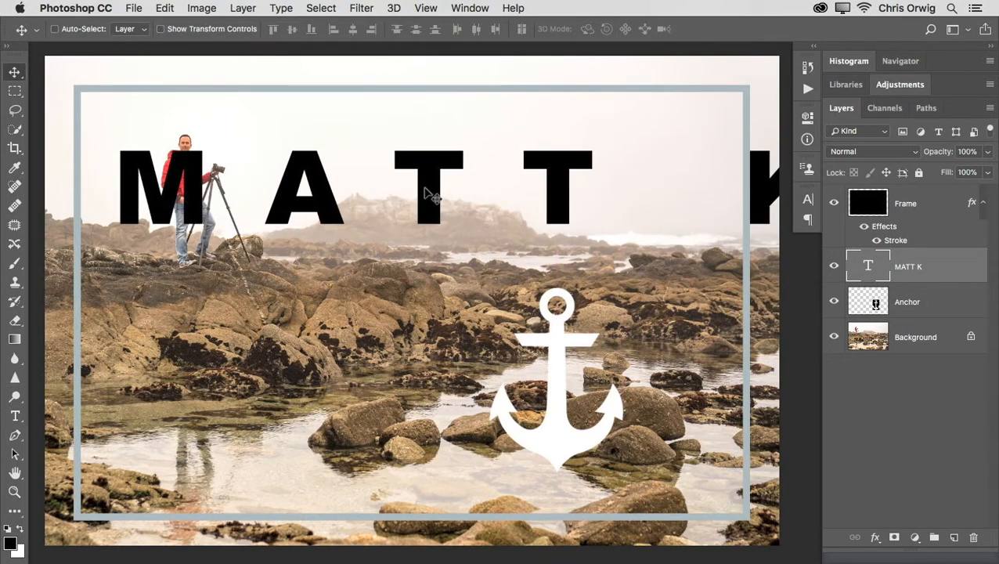
# - Set the name text's tracking to 160 and reposition the text slightly up and right
pyautogui.click(468, 7)
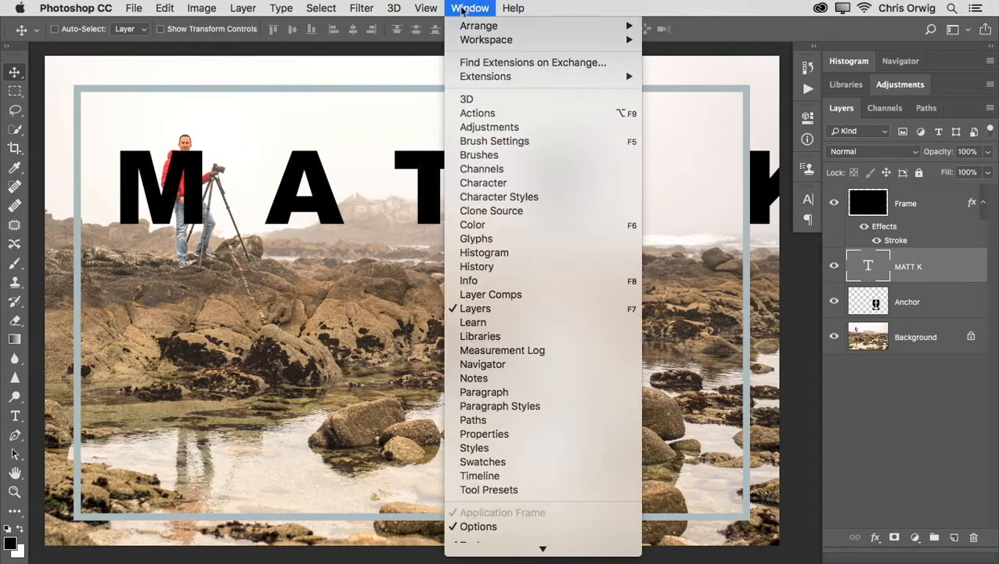
pyautogui.click(500, 184)
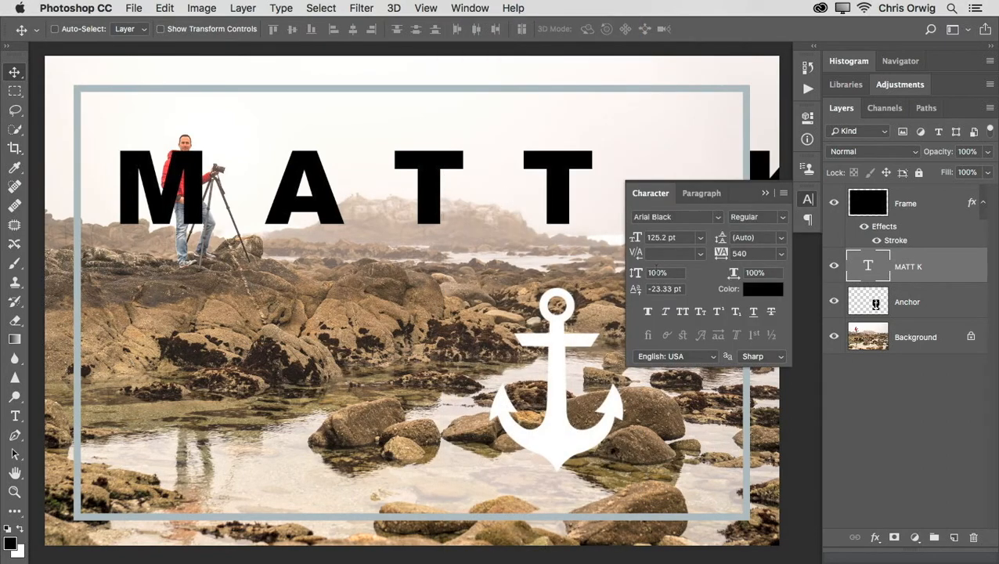
pyautogui.moveTo(720, 254); pyautogui.dragTo(708, 259)
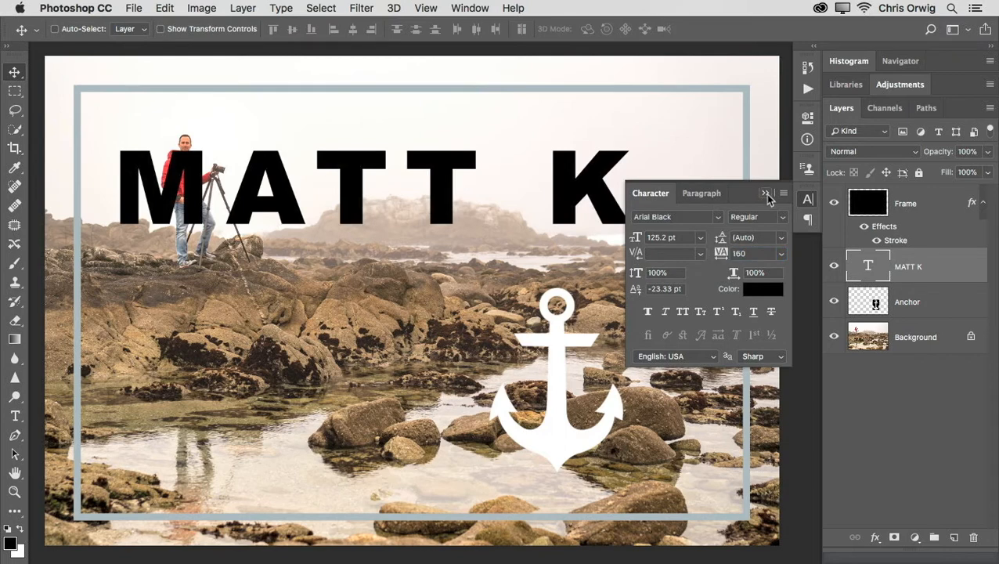
pyautogui.click(767, 194)
pyautogui.moveTo(445, 205); pyautogui.dragTo(481, 189)
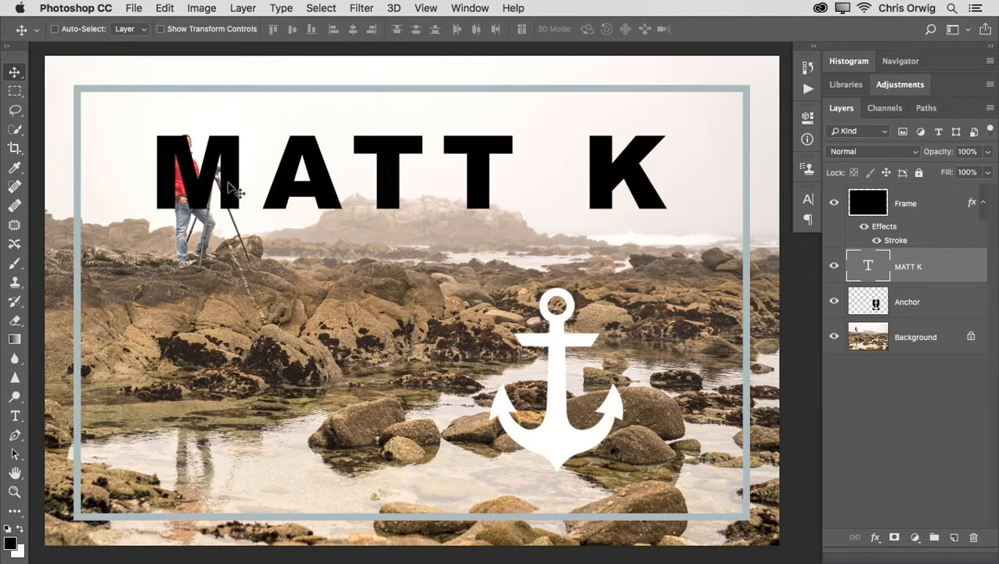
# - Widen and tighten the tracking of the whole name text in increments, commit a slightly tighter spacing, and return to the Move tool
pyautogui.doubleClick(868, 268)
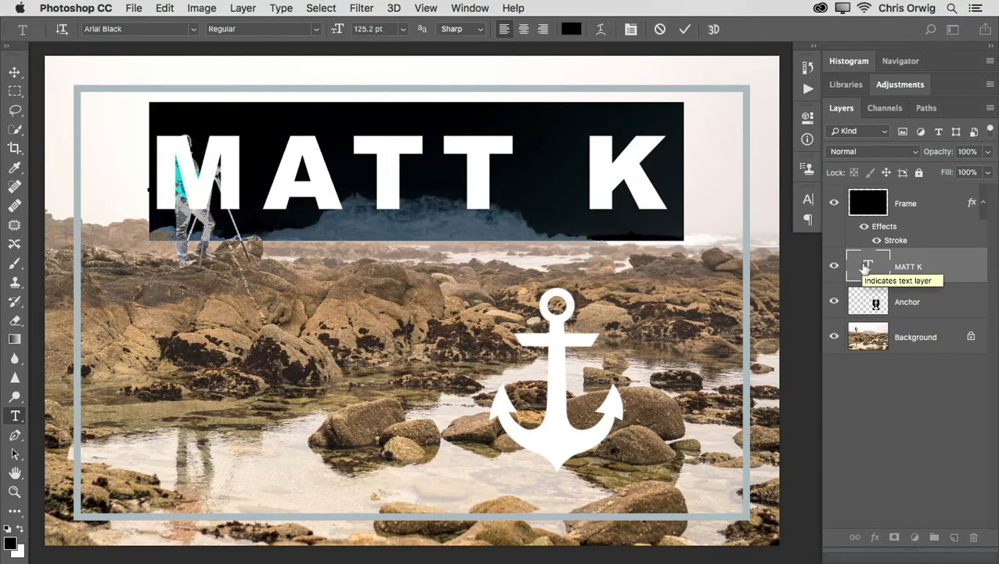
pyautogui.hotkey('alt', 'Right')
pyautogui.hotkey('alt', 'Right')
pyautogui.hotkey('alt', 'Right')
pyautogui.hotkey('alt', 'Right')
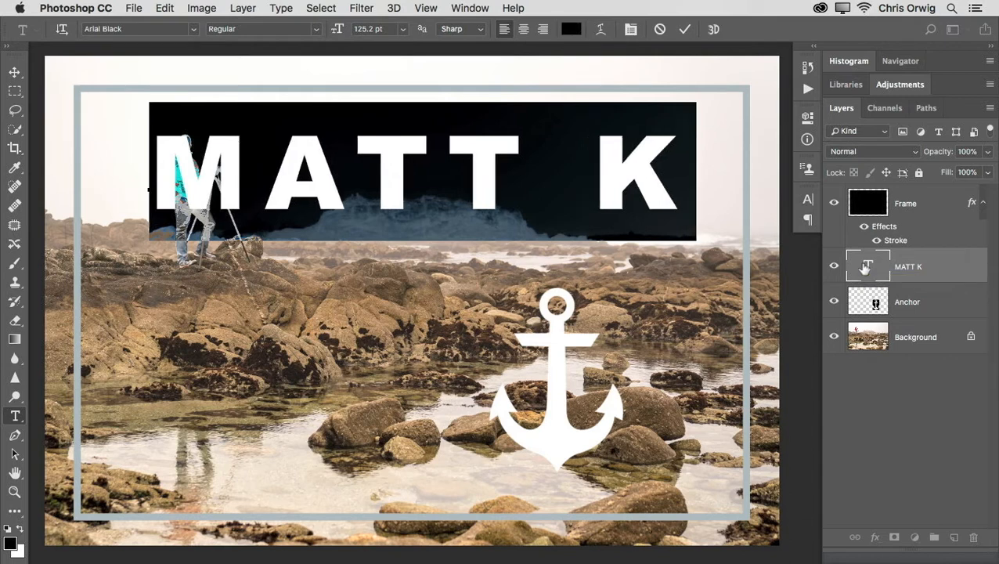
pyautogui.hotkey('alt', 'Right')
pyautogui.hotkey('alt', 'Right')
pyautogui.hotkey('alt', 'Right')
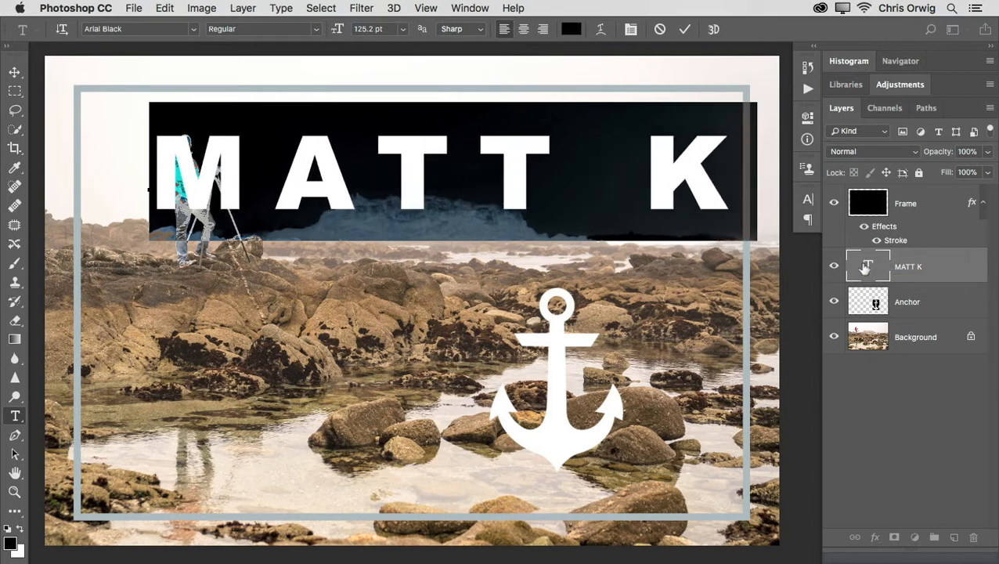
pyautogui.hotkey('alt', 'Left')
pyautogui.hotkey('alt', 'Left')
pyautogui.hotkey('alt', 'Left')
pyautogui.hotkey('alt', 'Left')
pyautogui.hotkey('alt', 'Left')
pyautogui.hotkey('alt', 'Left')
pyautogui.hotkey('alt', 'Left')
pyautogui.hotkey('alt', 'Left')
pyautogui.hotkey('alt', 'Left')
pyautogui.hotkey('alt', 'Left')
pyautogui.hotkey('alt', 'Left')
pyautogui.hotkey('alt', 'Left')
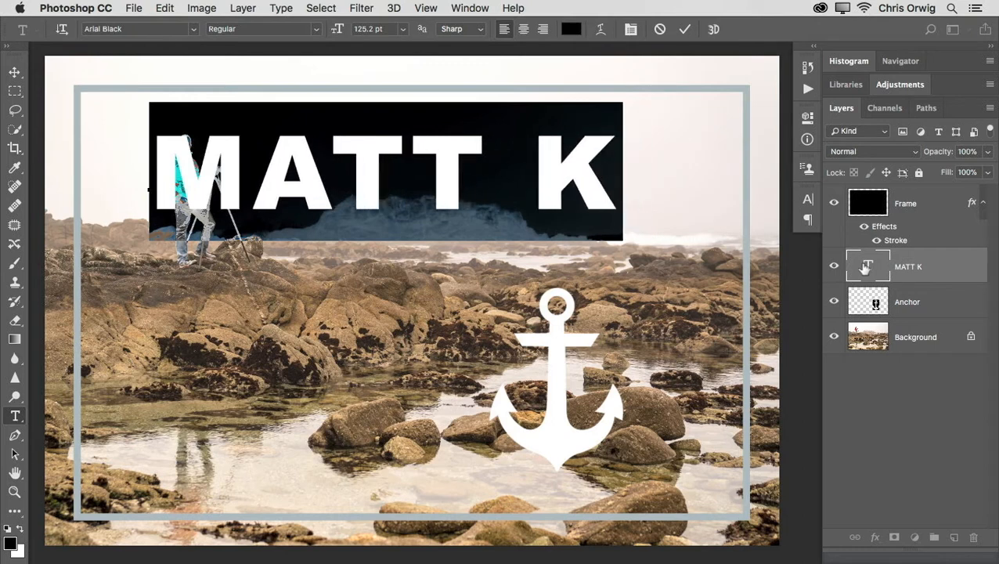
pyautogui.hotkey('alt', 'Right')
pyautogui.hotkey('alt', 'Right')
pyautogui.hotkey('alt', 'Right')
pyautogui.hotkey('alt', 'Right')
pyautogui.hotkey('alt', 'Right')
pyautogui.hotkey('alt', 'Right')
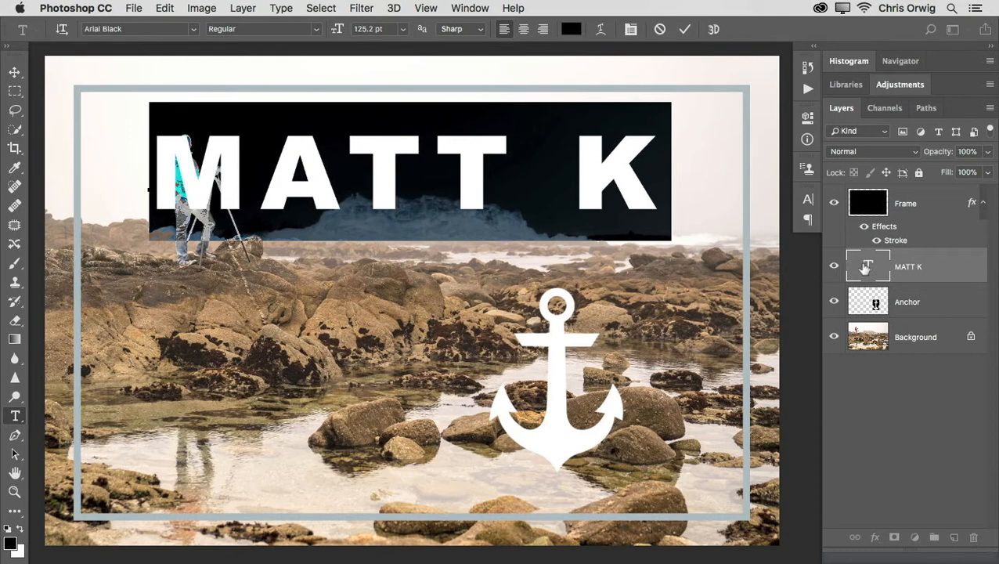
pyautogui.hotkey('ctrl', 'Return')
pyautogui.press('v')
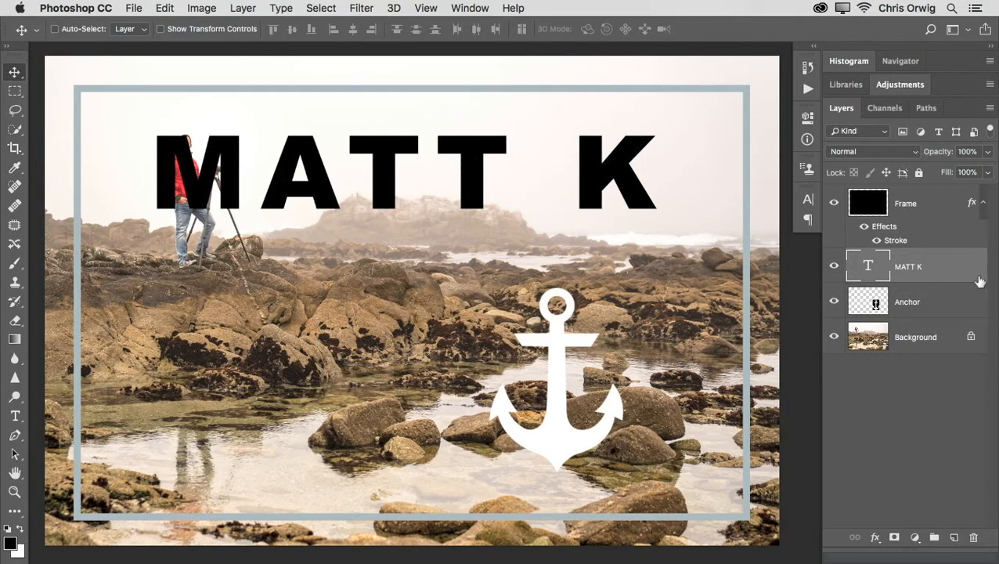
# - Add a Stroke effect to the name text layer, positioned Outside with a size of 21 px
pyautogui.doubleClick(944, 274)
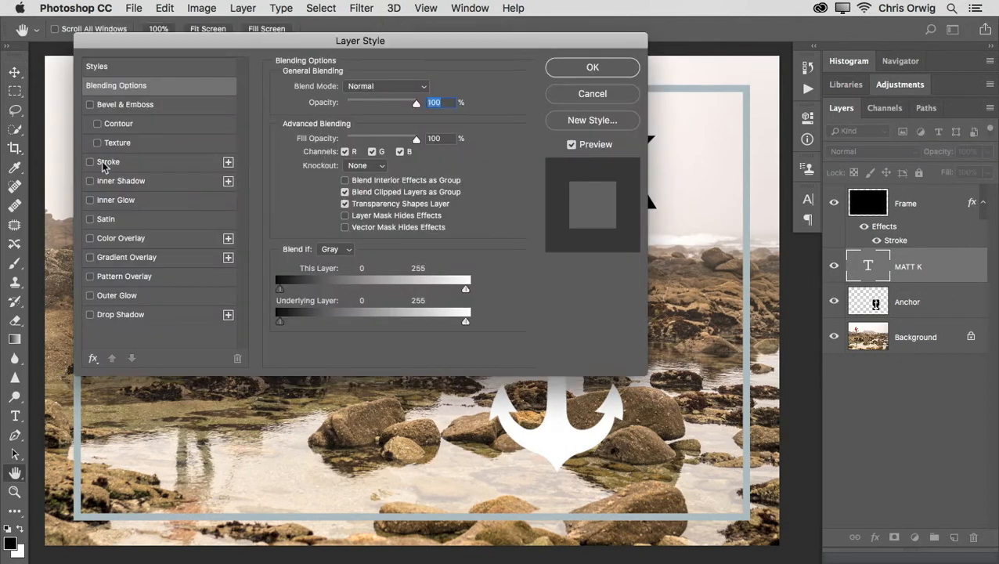
pyautogui.click(90, 162)
pyautogui.moveTo(381, 47); pyautogui.dragTo(540, 254)
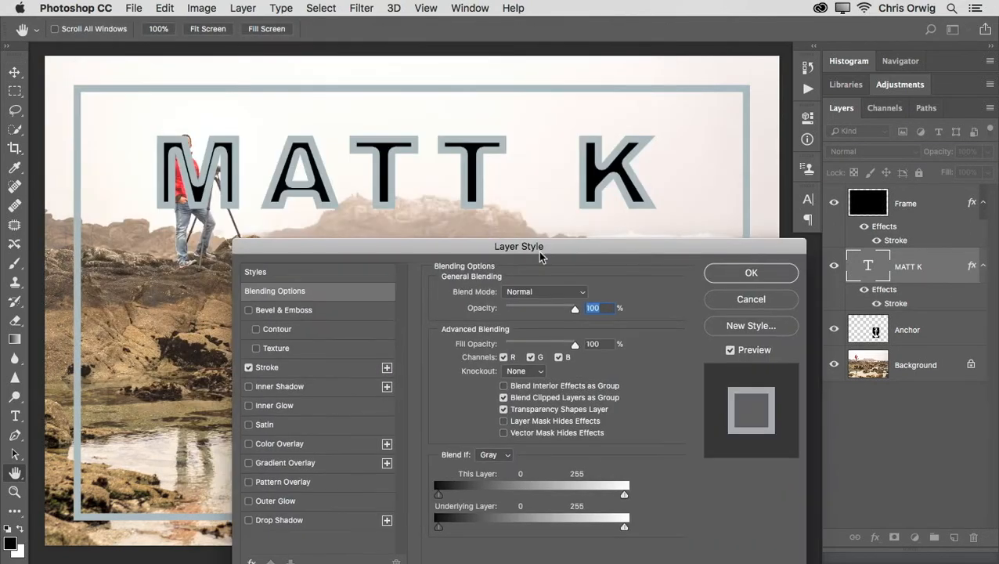
pyautogui.click(270, 369)
pyautogui.click(509, 308)
pyautogui.click(510, 298)
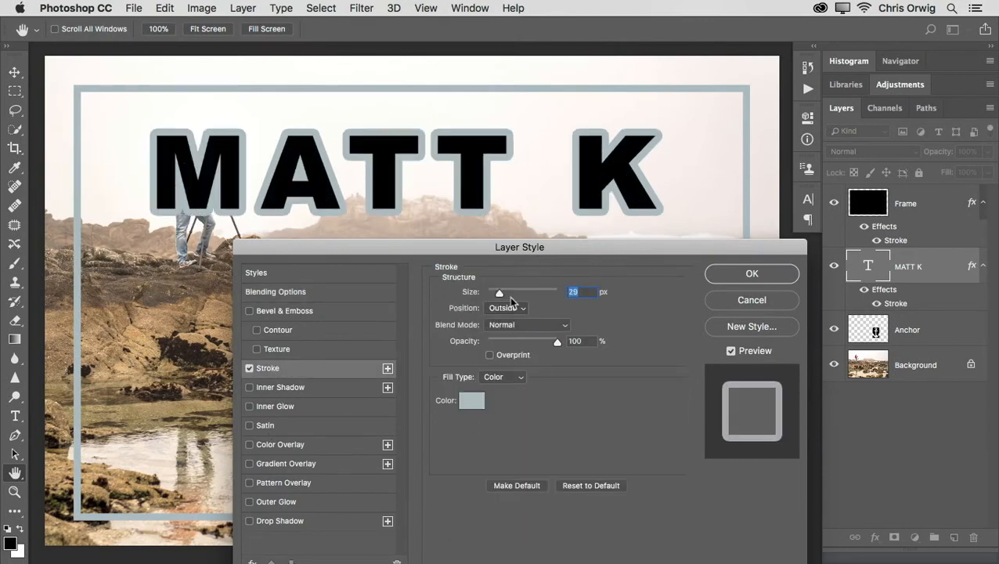
pyautogui.moveTo(501, 296); pyautogui.dragTo(498, 295)
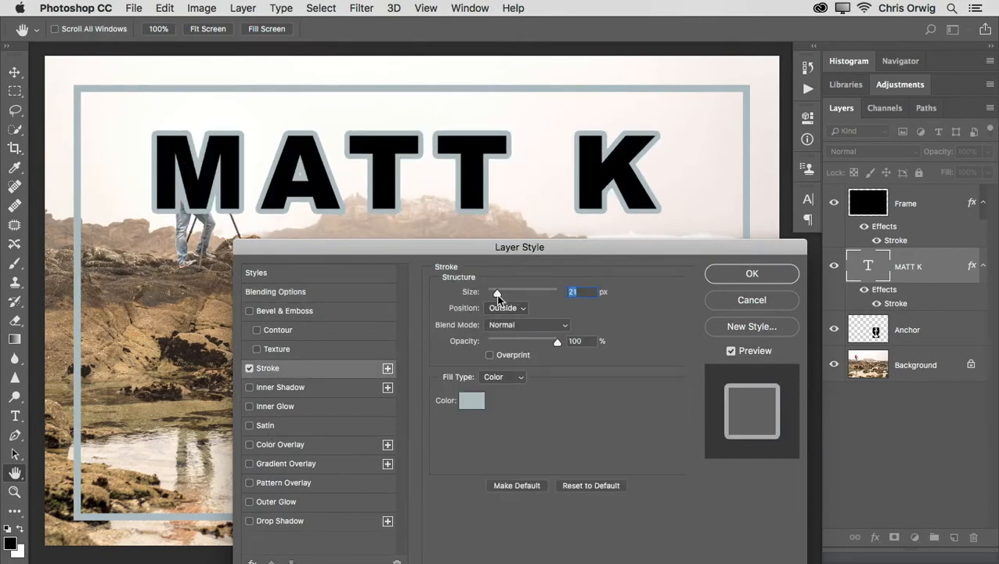
# - Change the text stroke's color to a saturated blue and apply the layer style
pyautogui.click(472, 400)
pyautogui.moveTo(741, 282)
pyautogui.mouseDown()
pyautogui.moveTo(789, 265)
pyautogui.moveTo(817, 286)
pyautogui.mouseUp()
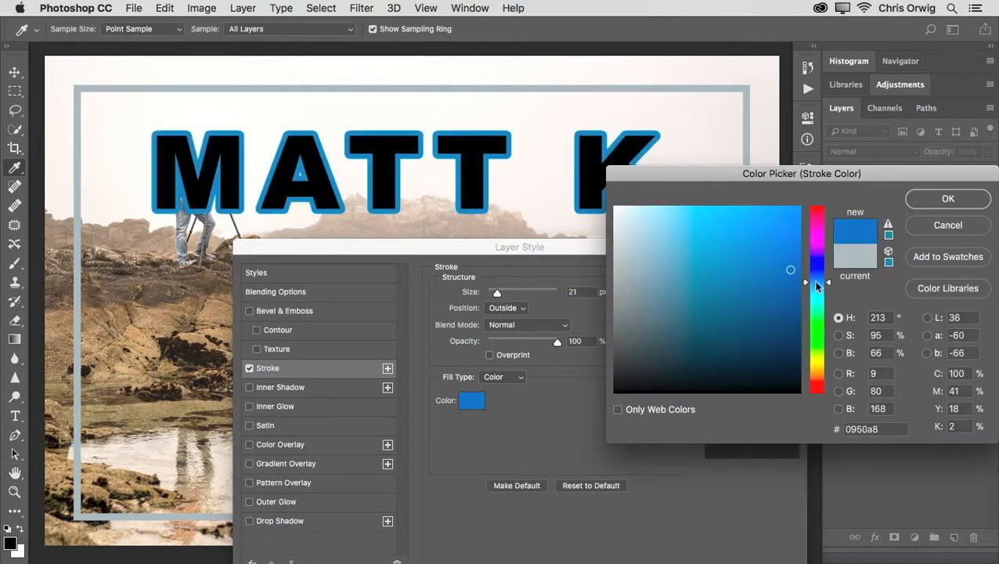
pyautogui.click(932, 206)
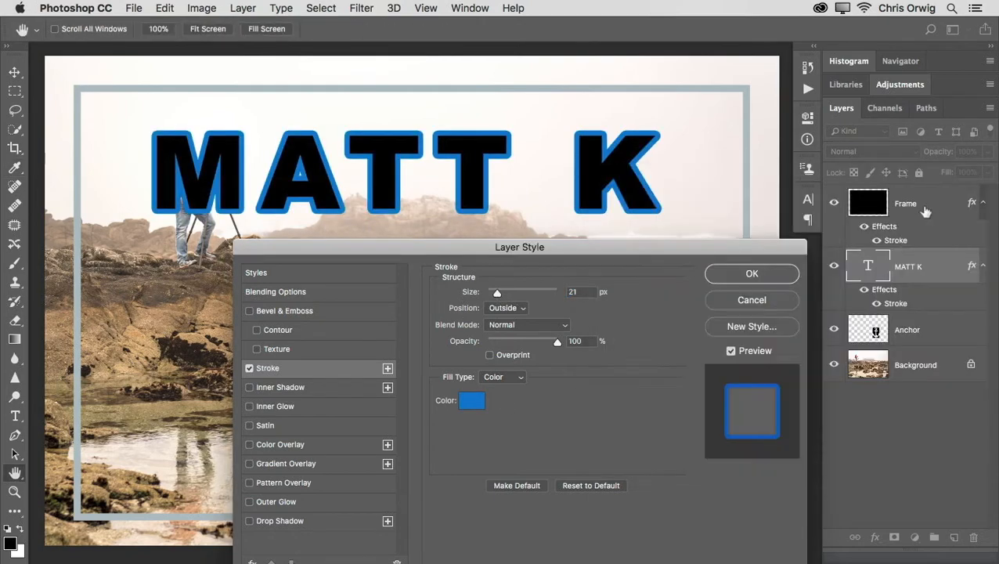
pyautogui.click(753, 274)
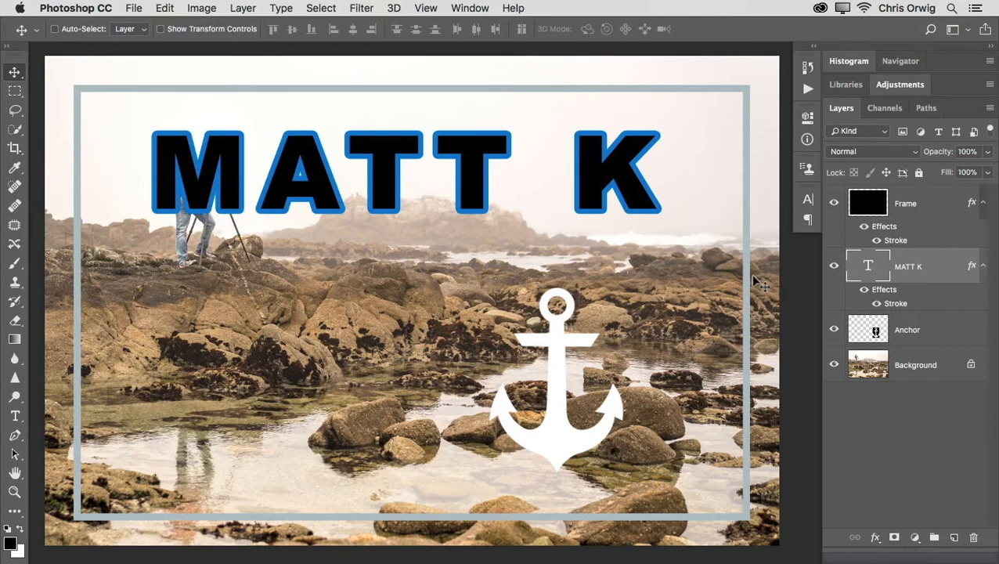
# - Lower the name text layer's Fill to 0% so only the blue stroke outlines the letters
pyautogui.hotkey('shift', '6')
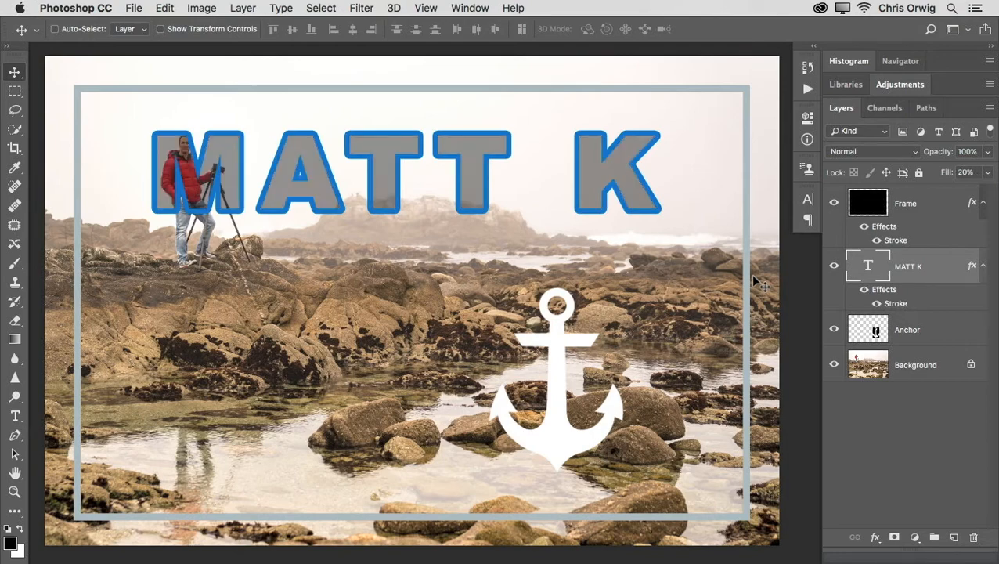
pyautogui.hotkey('shift', '0')
pyautogui.hotkey('shift', '0')
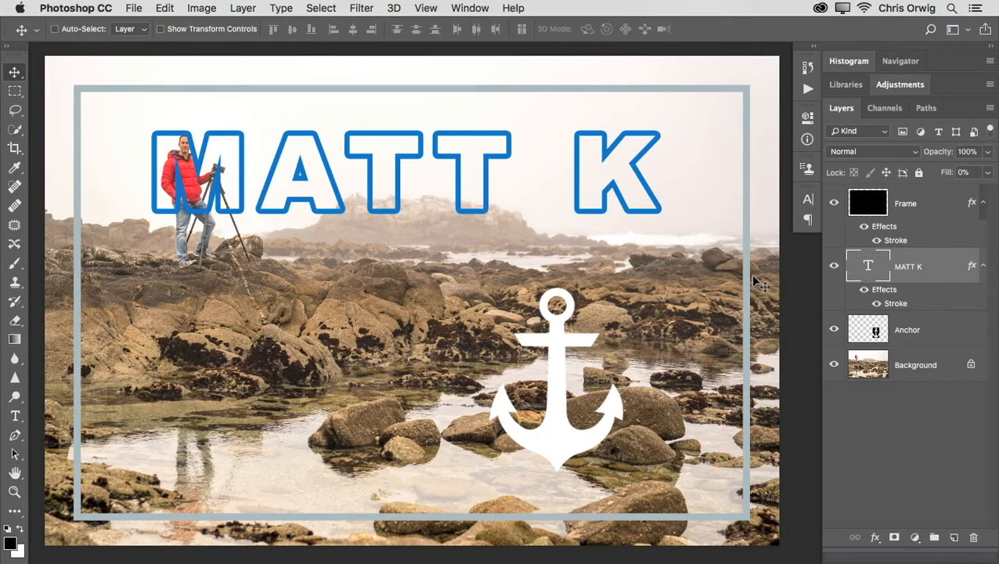
# - Move the name text clear of the photographer, scale it down to 66.46%, and position it inside the frame's upper-right corner
pyautogui.moveTo(486, 200); pyautogui.dragTo(552, 182)
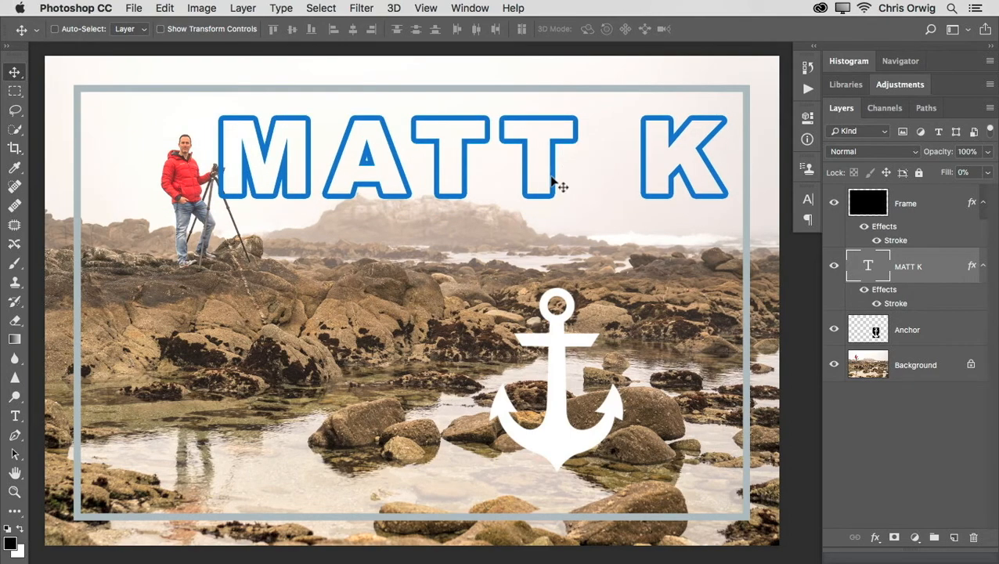
pyautogui.press('super+t')
pyautogui.moveTo(217, 223); pyautogui.dragTo(391, 184)
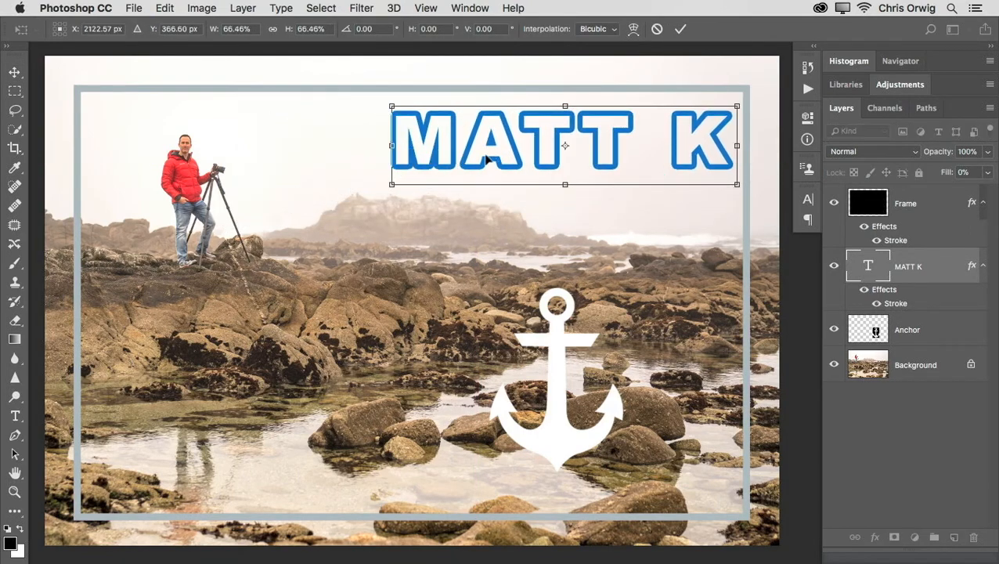
pyautogui.moveTo(494, 165); pyautogui.dragTo(465, 163)
pyautogui.press('Return')
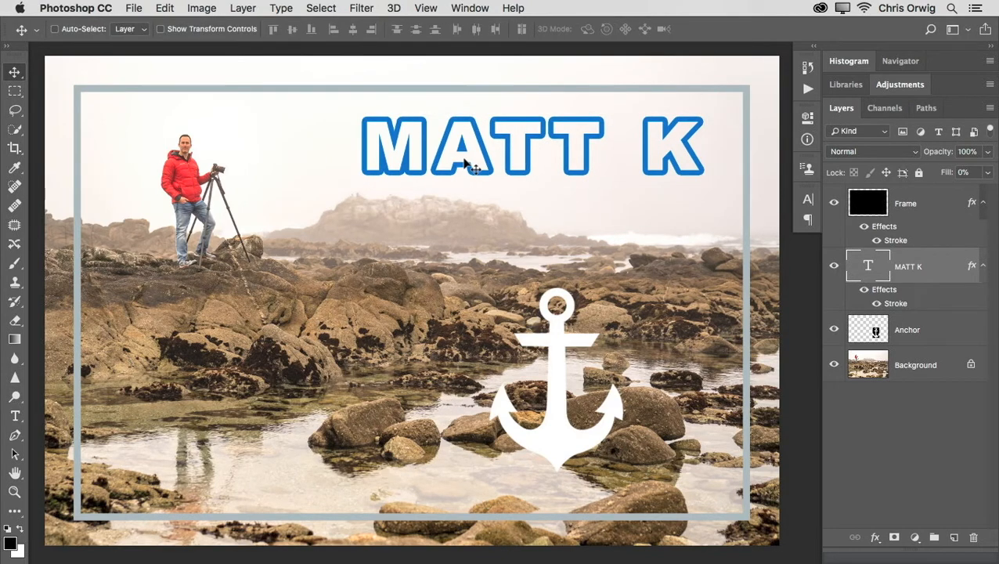
# - Add a new text layer reading PHOTOGRAPHY WORKSHOPS below the name text and commit it
pyautogui.press('t')
pyautogui.click(356, 233)
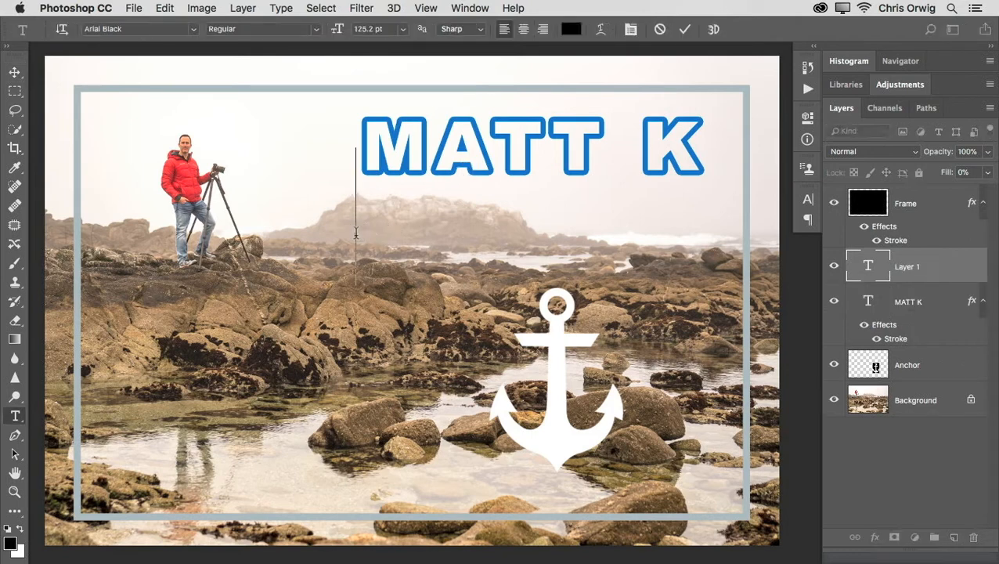
pyautogui.write('PHOTO')
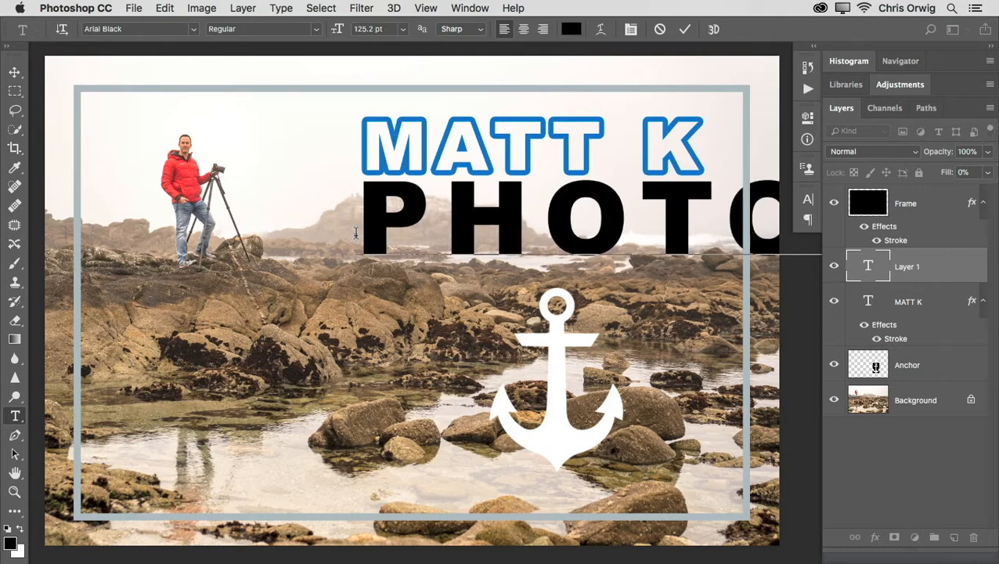
pyautogui.press('super+Return')
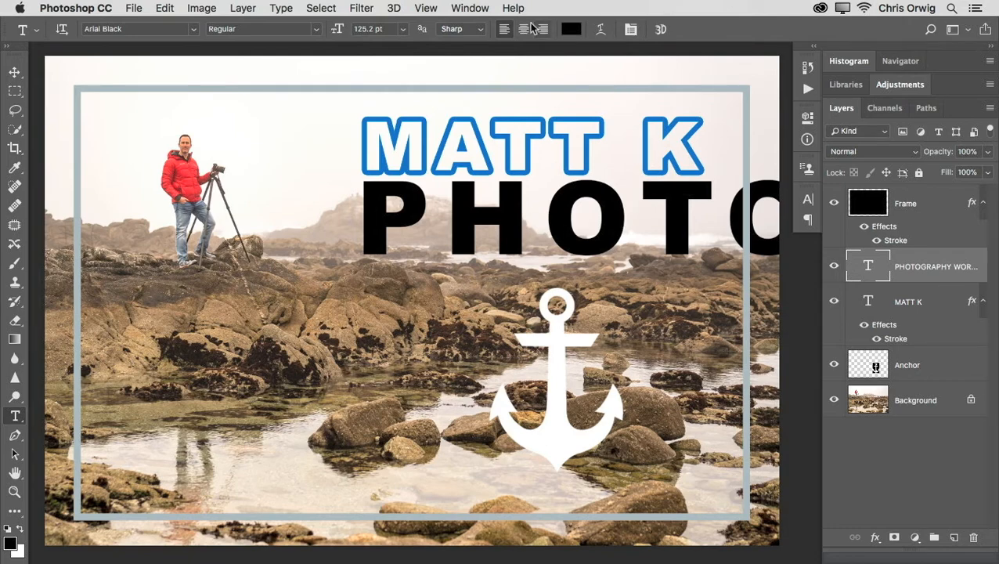
# - Reduce the PHOTOGRAPHY WORKSHOPS text to 16.2 pt and place it directly beneath the name text, aligned with its left edge
pyautogui.click(470, 8)
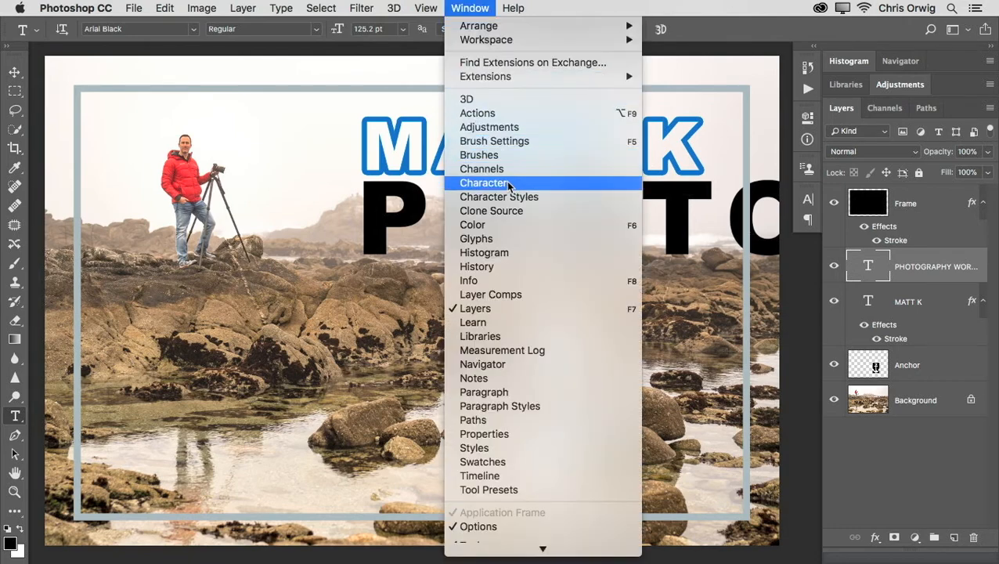
pyautogui.click(806, 198)
pyautogui.click(804, 198)
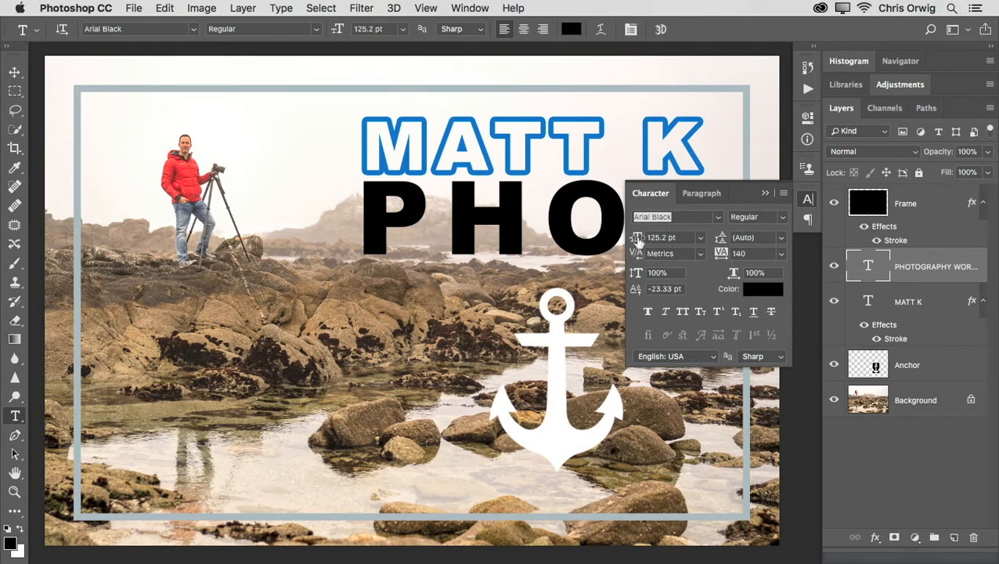
pyautogui.moveTo(637, 243)
pyautogui.mouseDown()
pyautogui.moveTo(617, 242)
pyautogui.moveTo(634, 243)
pyautogui.mouseUp()
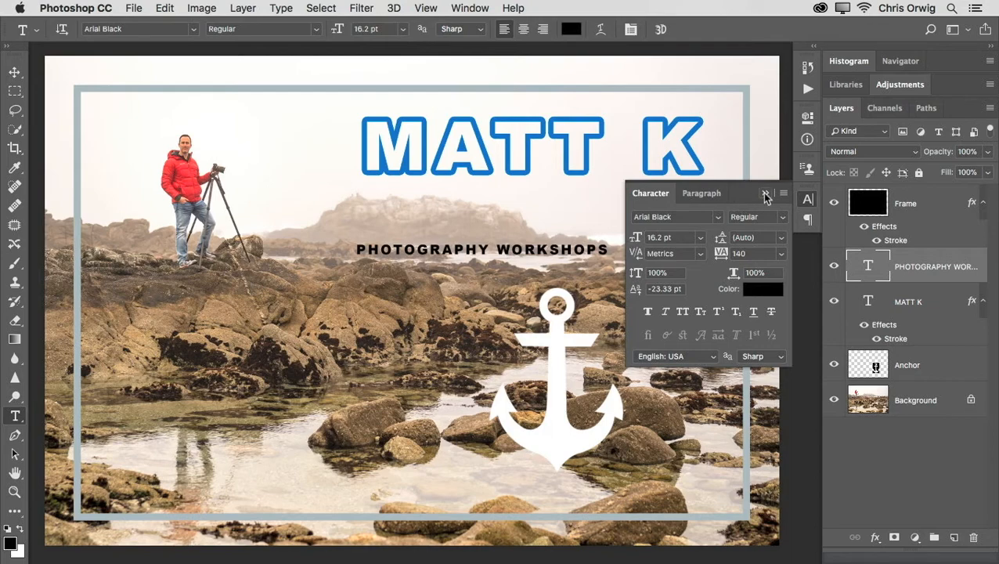
pyautogui.click(764, 196)
pyautogui.click(15, 72)
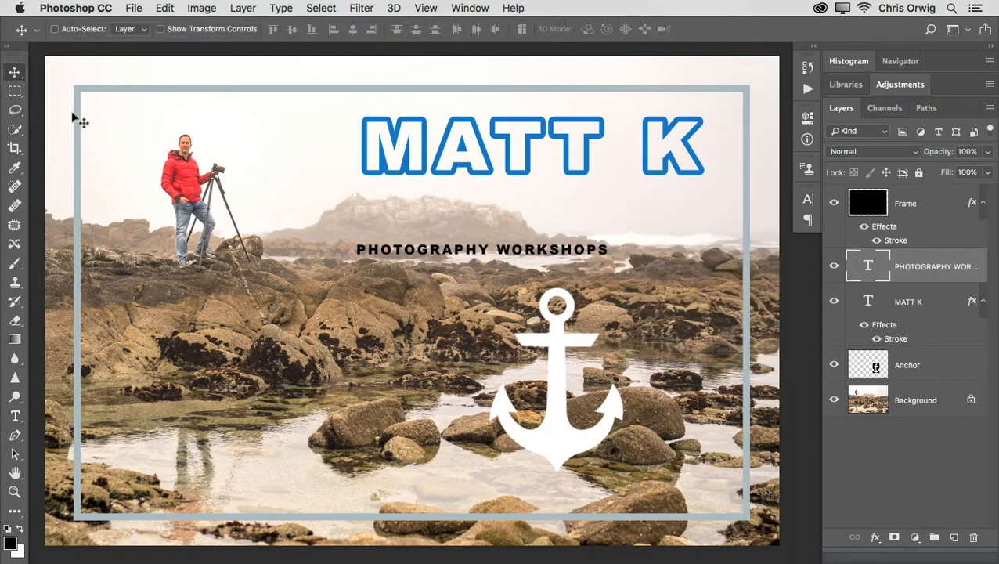
pyautogui.moveTo(471, 259); pyautogui.dragTo(472, 192)
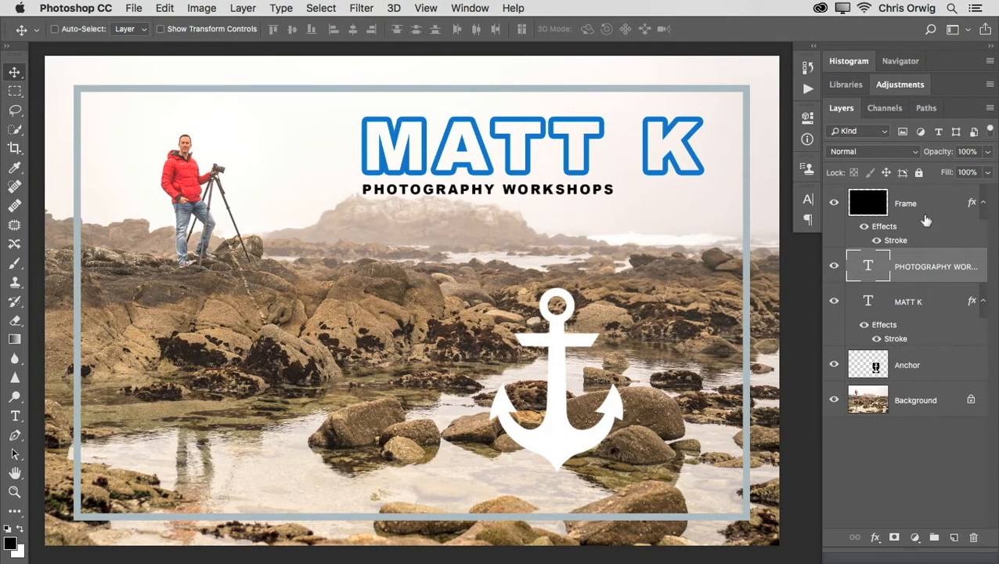
# - Select the Frame, PHOTOGRAPHY WORKSHOPS, name text and Anchor layers one after another in the layer stack
pyautogui.click(875, 205)
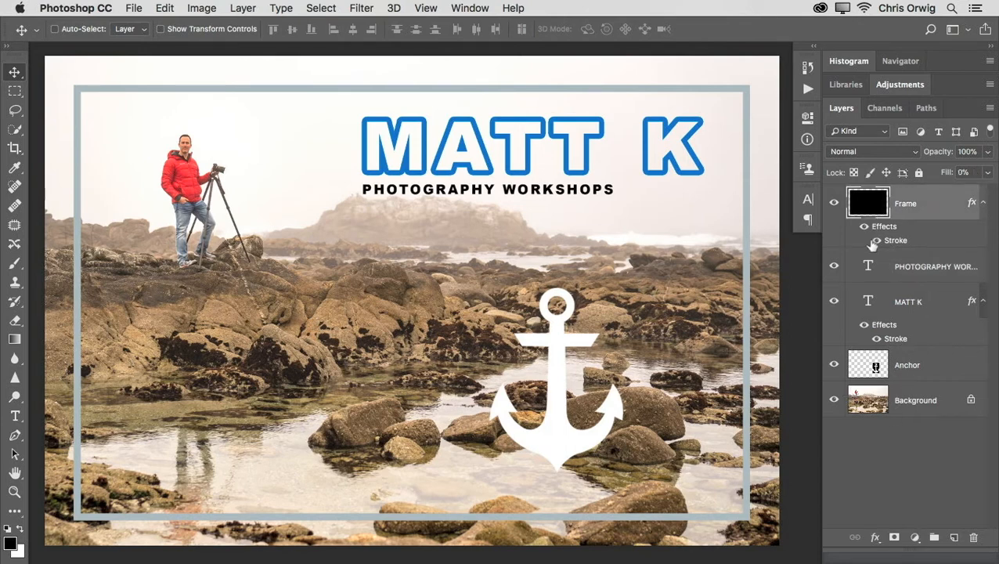
pyautogui.click(869, 266)
pyautogui.click(871, 302)
pyautogui.click(873, 364)
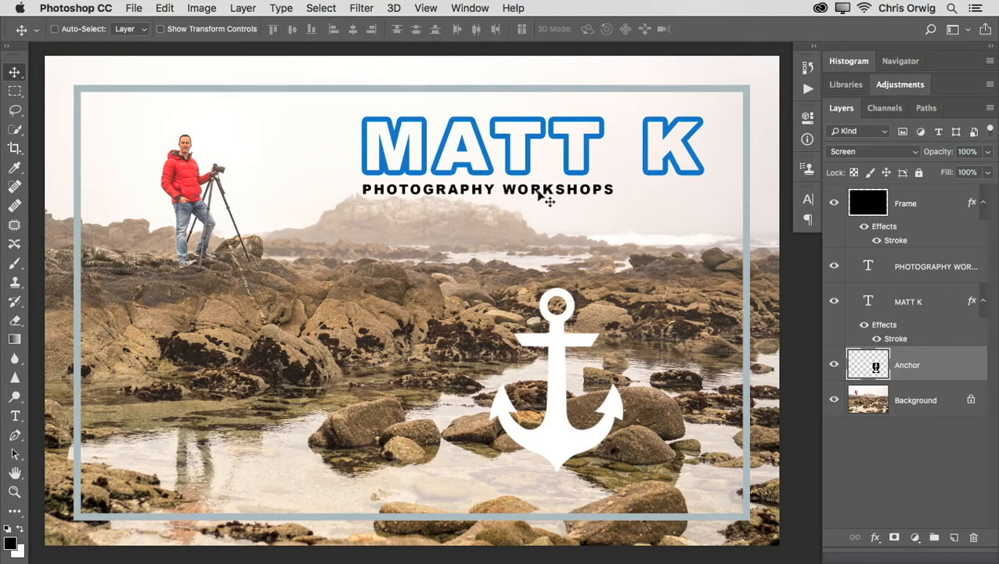
# - Hide the Frame layer and auto-select the subtitle, anchor and name text in turn directly on the canvas
pyautogui.click(835, 205)
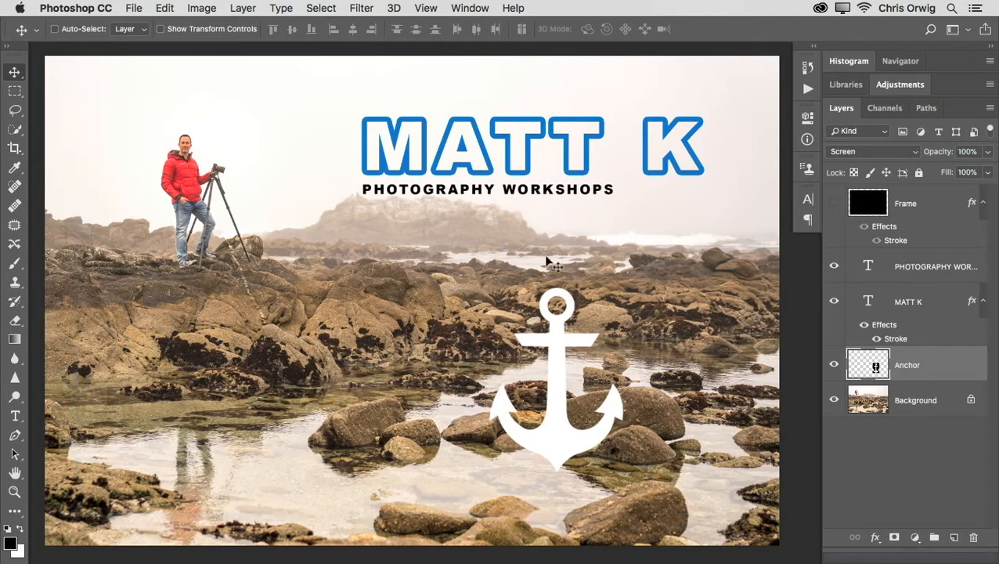
pyautogui.press('super')
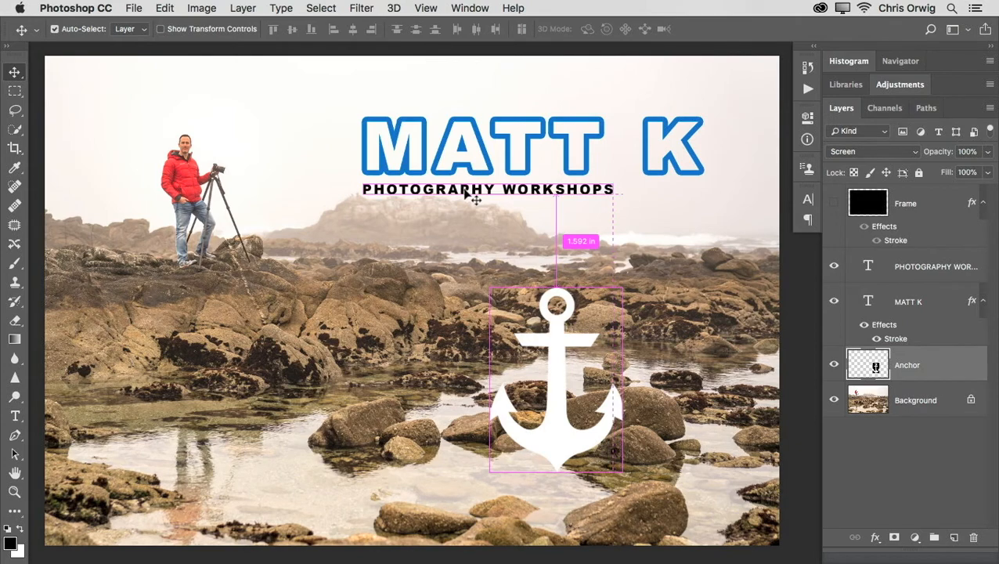
pyautogui.click(465, 193)
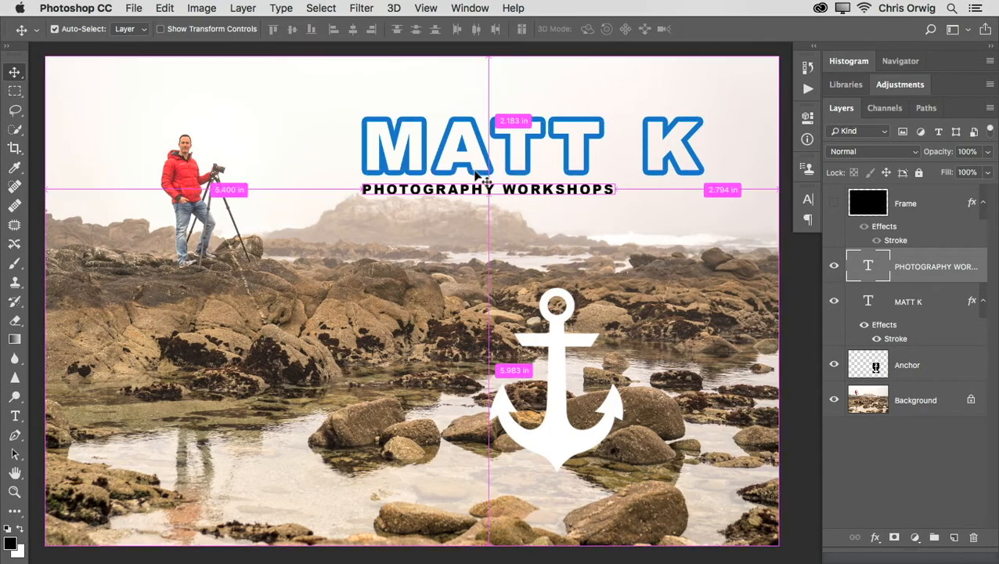
pyautogui.click(478, 173)
pyautogui.click(562, 310)
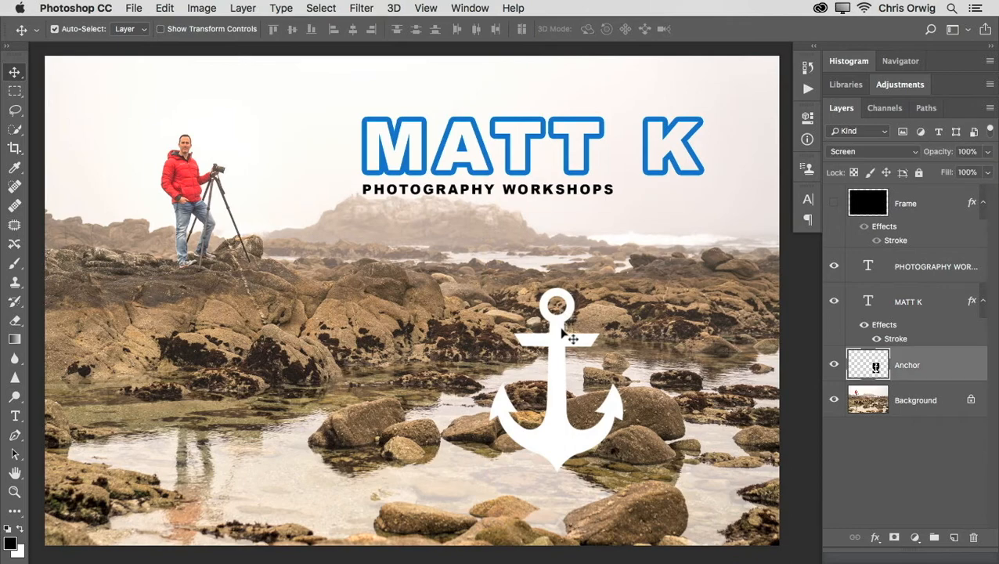
pyautogui.click(586, 160)
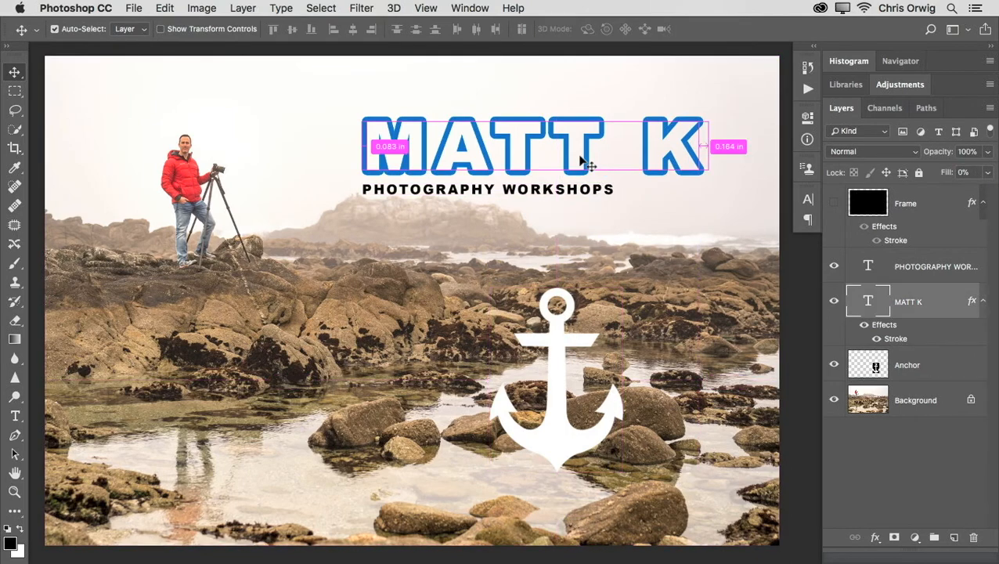
# - Select the PHOTOGRAPHY WORKSHOPS text on the canvas and enlarge it to roughly match the name text's width
pyautogui.click(575, 194)
pyautogui.moveTo(562, 190); pyautogui.dragTo(713, 210)
pyautogui.press('super+t')
pyautogui.press('Return')
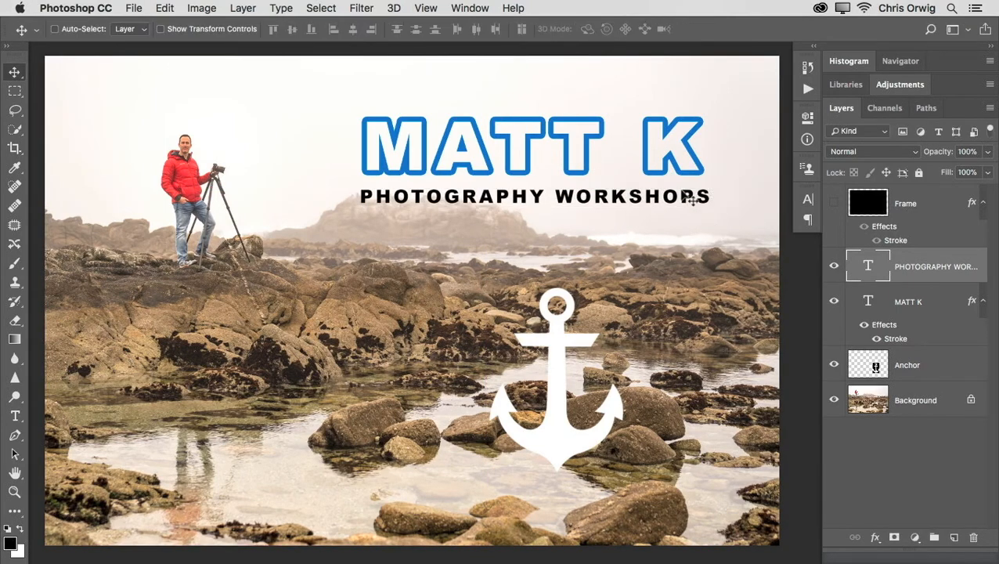
# - Select the name text on the canvas, shift it slightly left, and enlarge it to 103.67% above the subtitle
pyautogui.click(656, 175)
pyautogui.click(624, 218)
pyautogui.moveTo(666, 167); pyautogui.dragTo(688, 147)
pyautogui.hotkey('ctrl', 't')
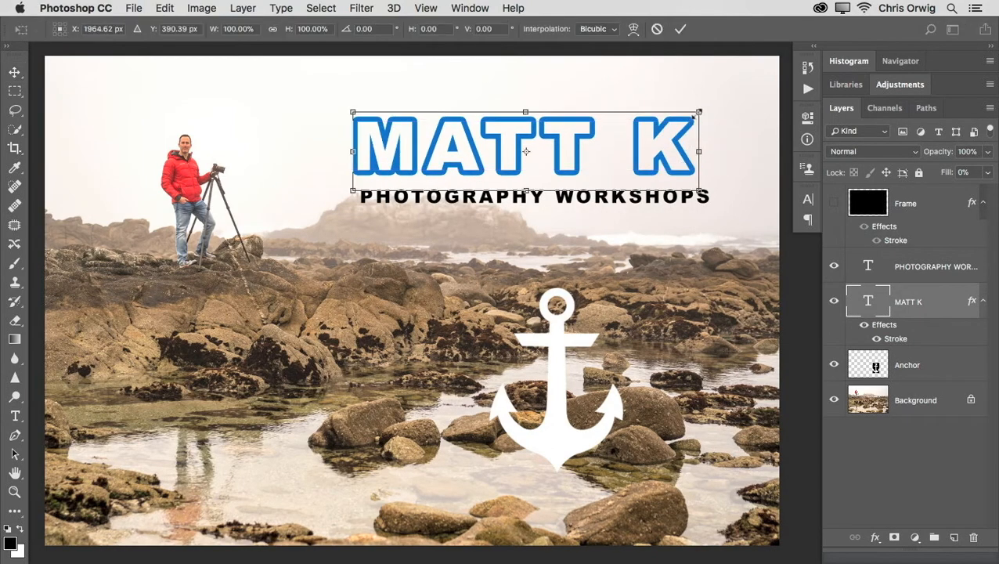
pyautogui.moveTo(699, 112); pyautogui.dragTo(711, 109)
pyautogui.moveTo(644, 152)
pyautogui.mouseDown()
pyautogui.moveTo(635, 142)
pyautogui.moveTo(644, 156)
pyautogui.mouseUp()
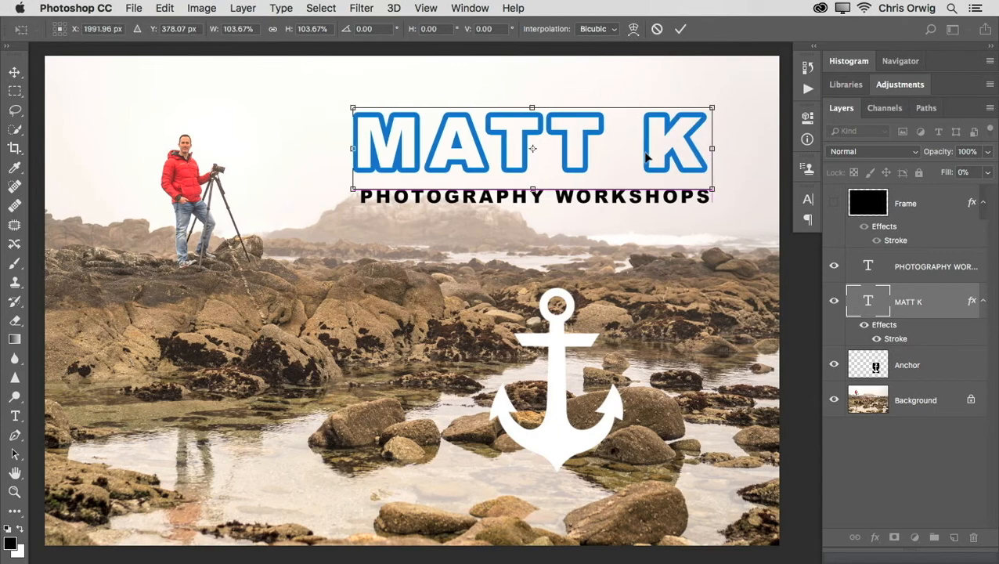
pyautogui.press('Return')
# - Show the Frame layer again and try to auto-select the subtitle text on the canvas
pyautogui.click(562, 350)
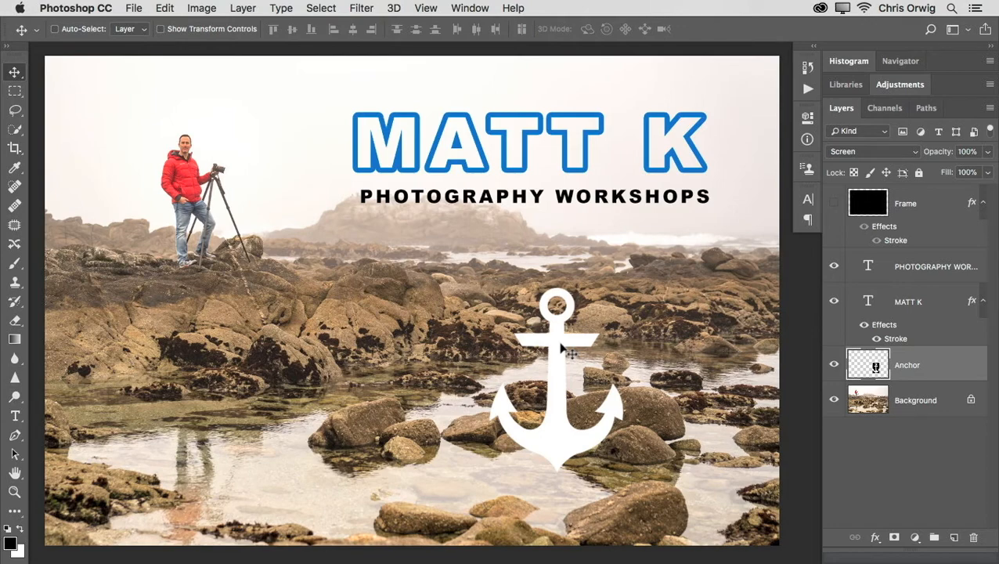
pyautogui.click(834, 204)
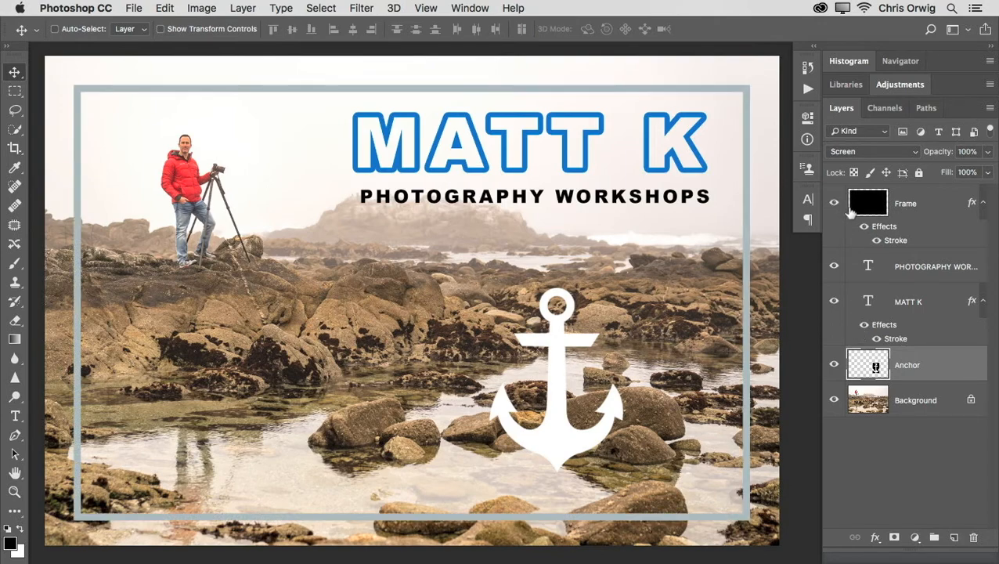
pyautogui.press('super')
pyautogui.click(621, 202)
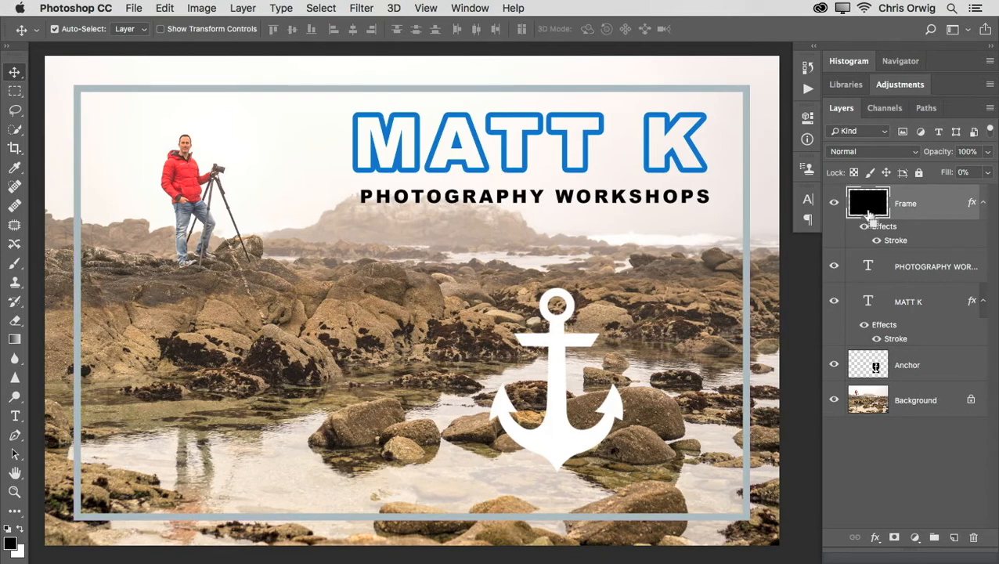
# - Raise the Frame layer's Fill to expose its black interior, return it to 0%, and try auto-selecting the anchor
pyautogui.moveTo(987, 173); pyautogui.dragTo(959, 191)
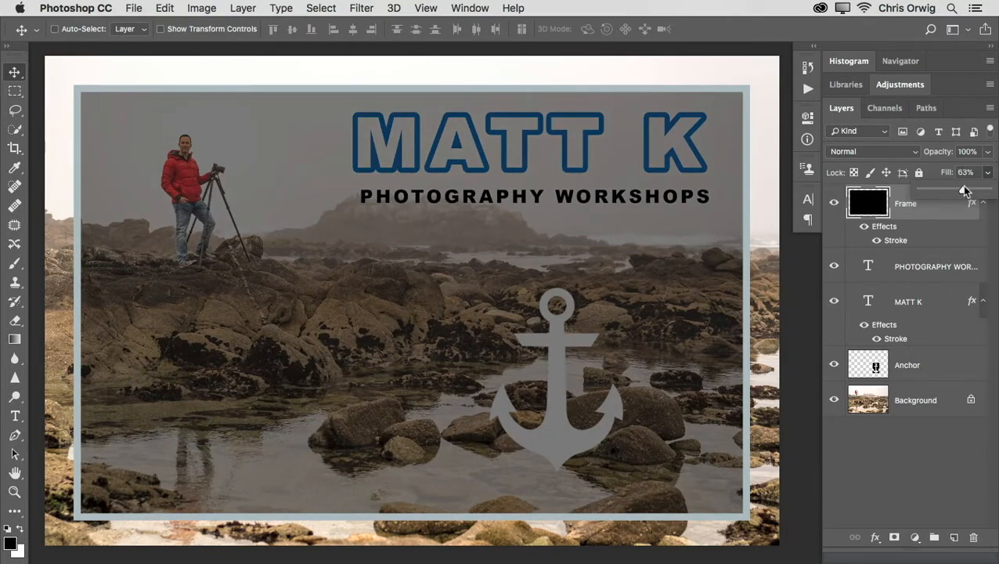
pyautogui.moveTo(982, 192); pyautogui.dragTo(908, 193)
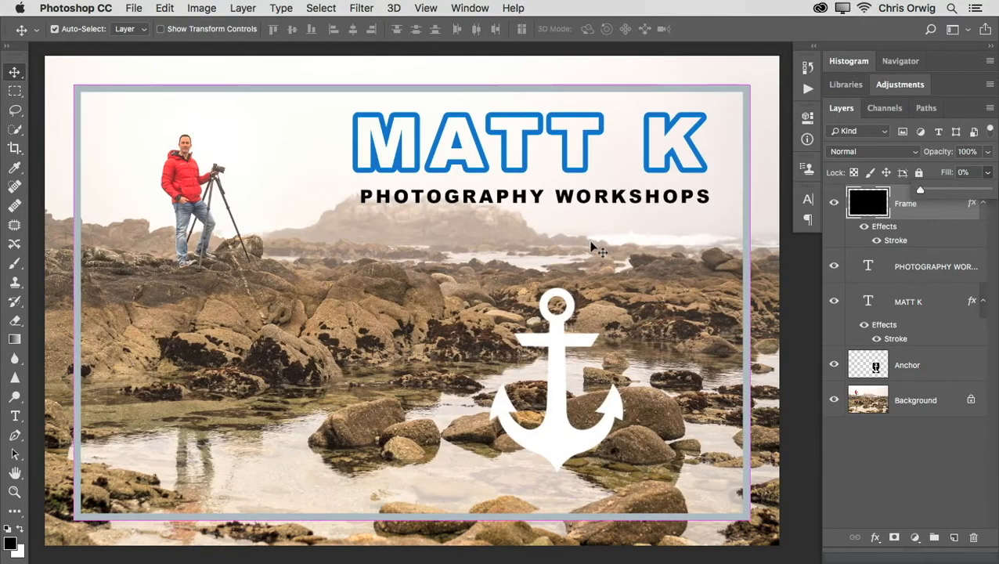
pyautogui.click(554, 310)
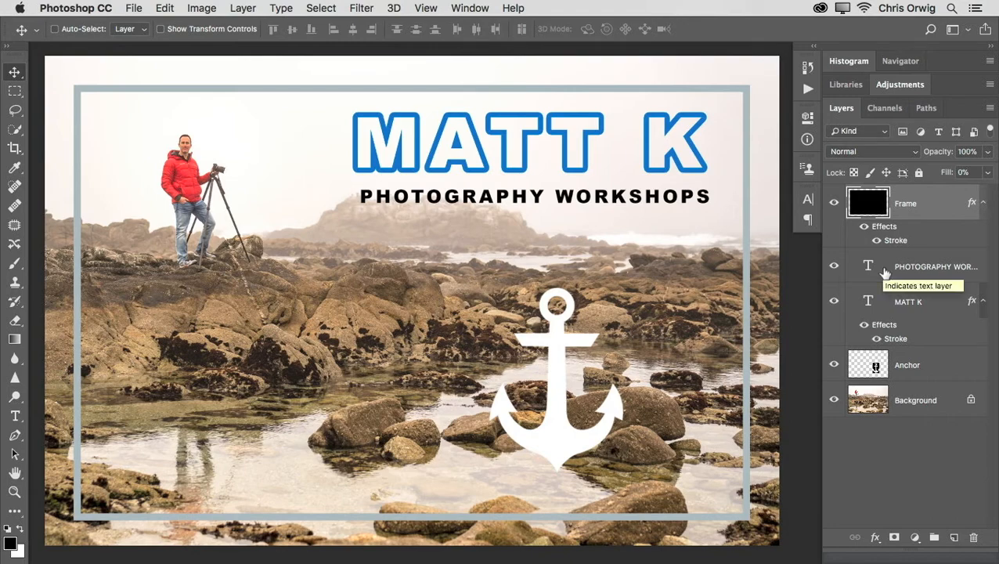
# - Choose the PHOTOGRAPHY WORKSHOPS layer from the layers beneath the pointer and shift it slightly left under the name text
pyautogui.rightClick(568, 201)
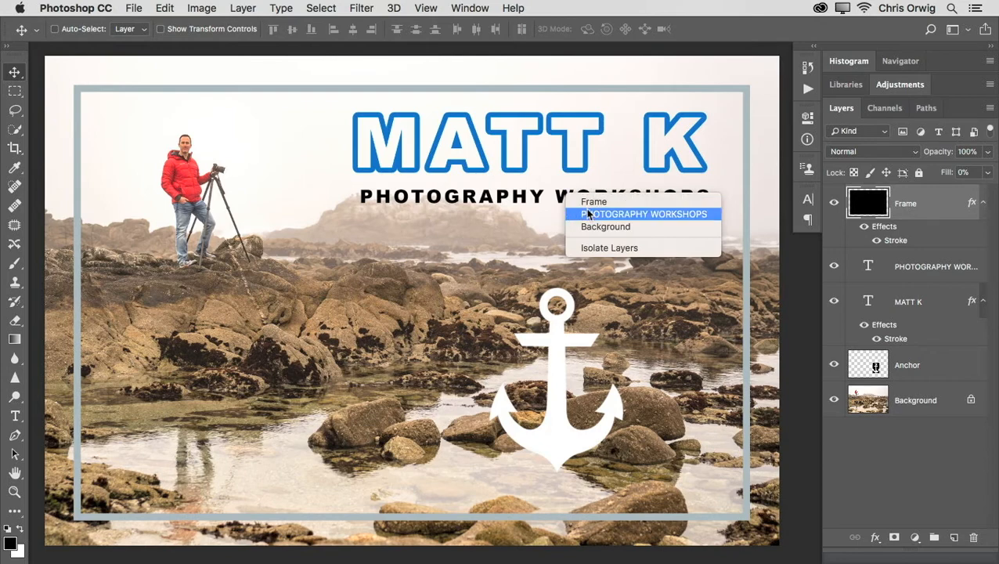
pyautogui.click(588, 214)
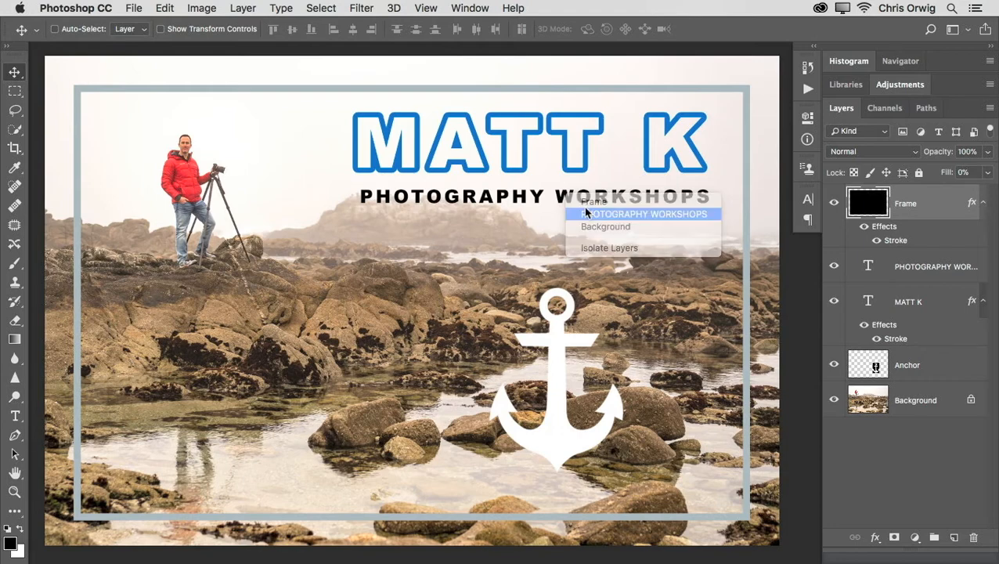
pyautogui.moveTo(579, 202); pyautogui.dragTo(574, 201)
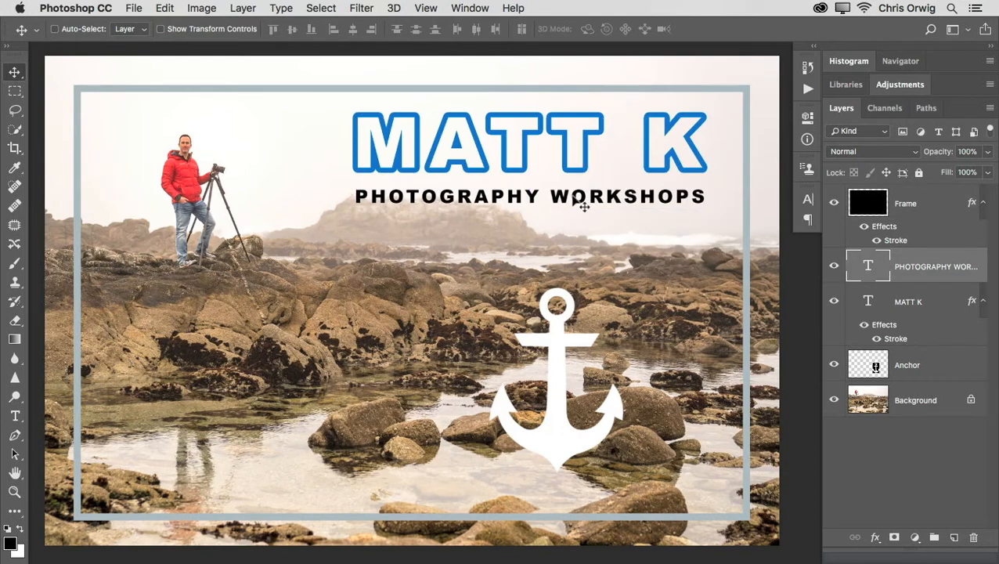
# - Choose the name text layer from the layers beneath the pointer, scale it down, and reposition it above the subtitle
pyautogui.rightClick(569, 161)
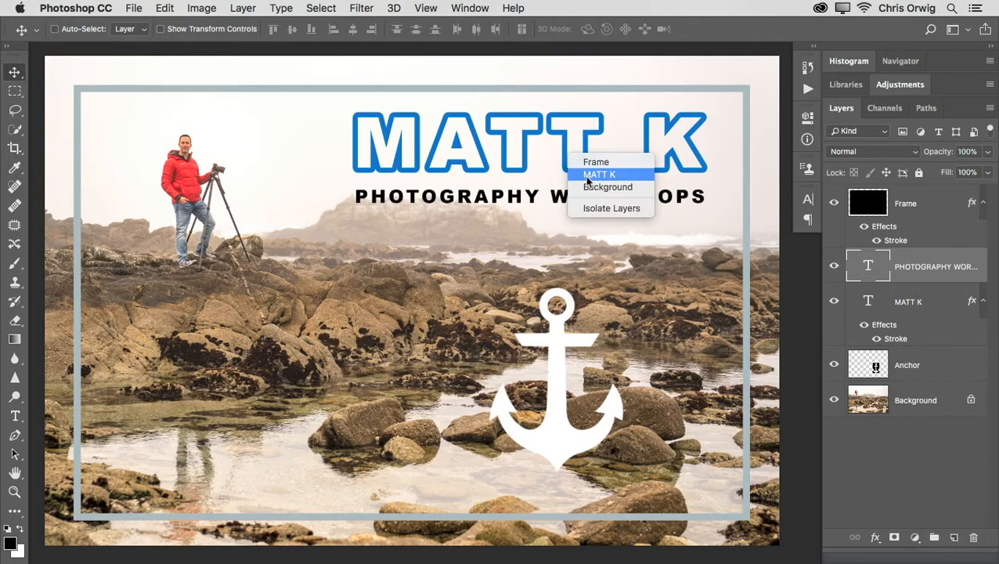
pyautogui.click(589, 173)
pyautogui.moveTo(576, 157); pyautogui.dragTo(580, 160)
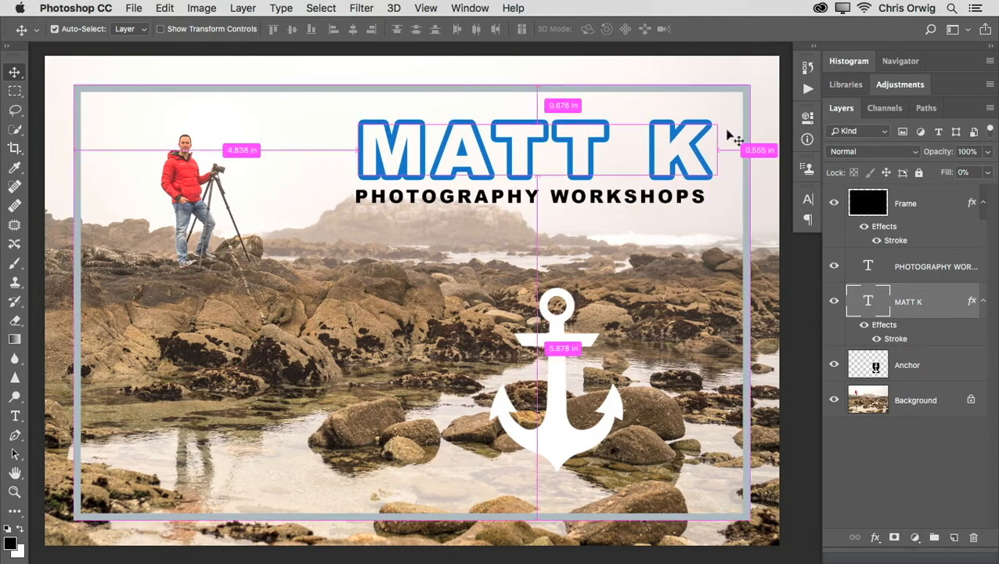
pyautogui.press('super+t')
pyautogui.moveTo(716, 109); pyautogui.dragTo(662, 127)
pyautogui.press('Return')
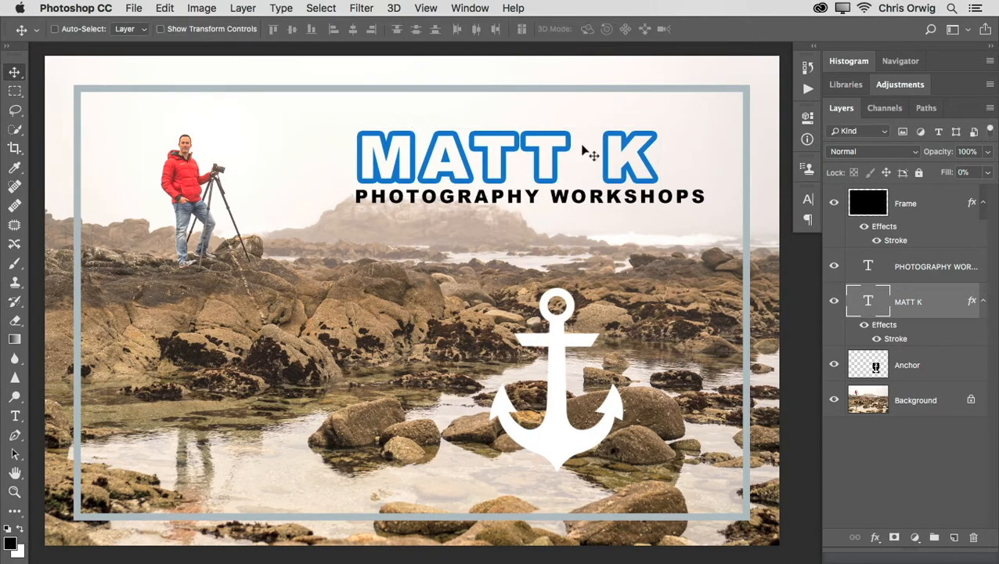
pyautogui.moveTo(550, 154); pyautogui.dragTo(565, 145)
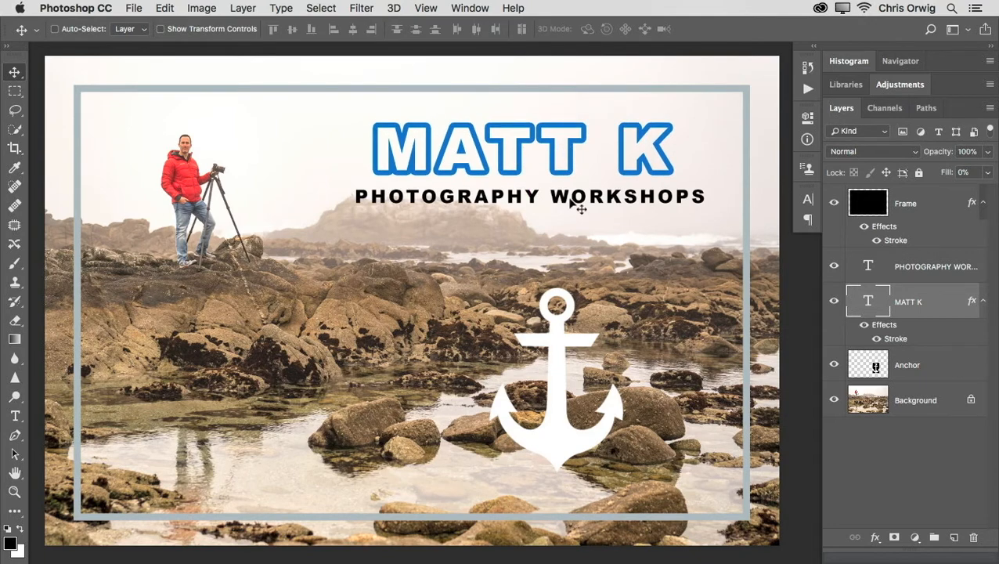
# - Choose the PHOTOGRAPHY WORKSHOPS layer from the layers beneath the pointer and move it slightly up, close under the name text
pyautogui.rightClick(572, 200)
pyautogui.click(578, 214)
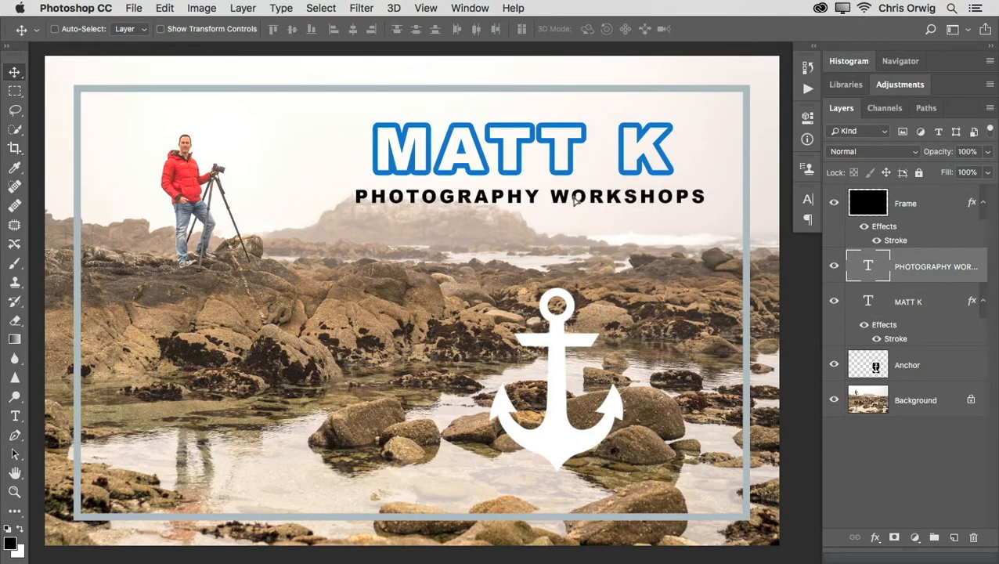
pyautogui.moveTo(573, 197); pyautogui.dragTo(572, 193)
# - Choose the name text layer from the layers beneath the pointer and shift it slightly up and right above the subtitle
pyautogui.rightClick(572, 156)
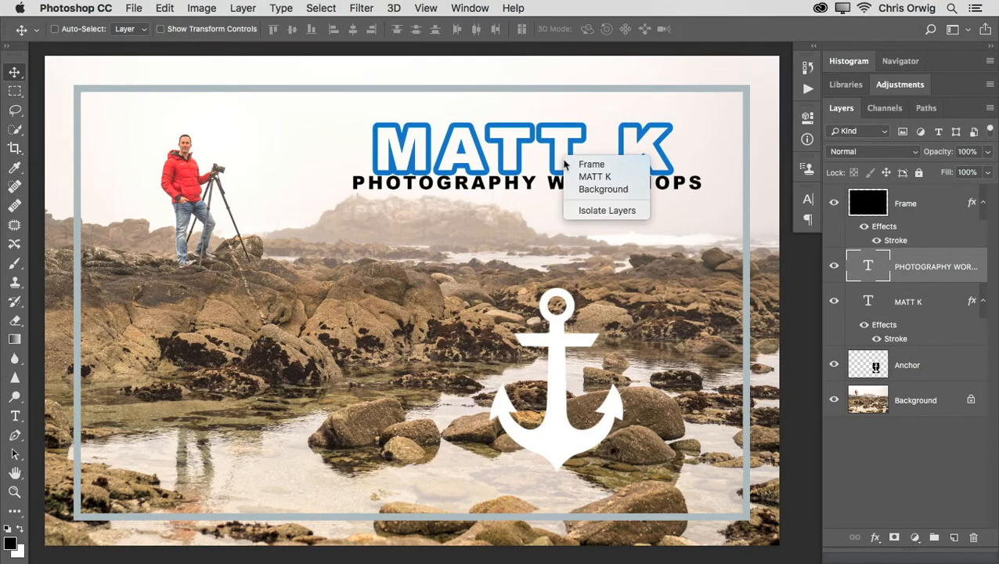
pyautogui.click(593, 174)
pyautogui.moveTo(565, 152); pyautogui.dragTo(571, 152)
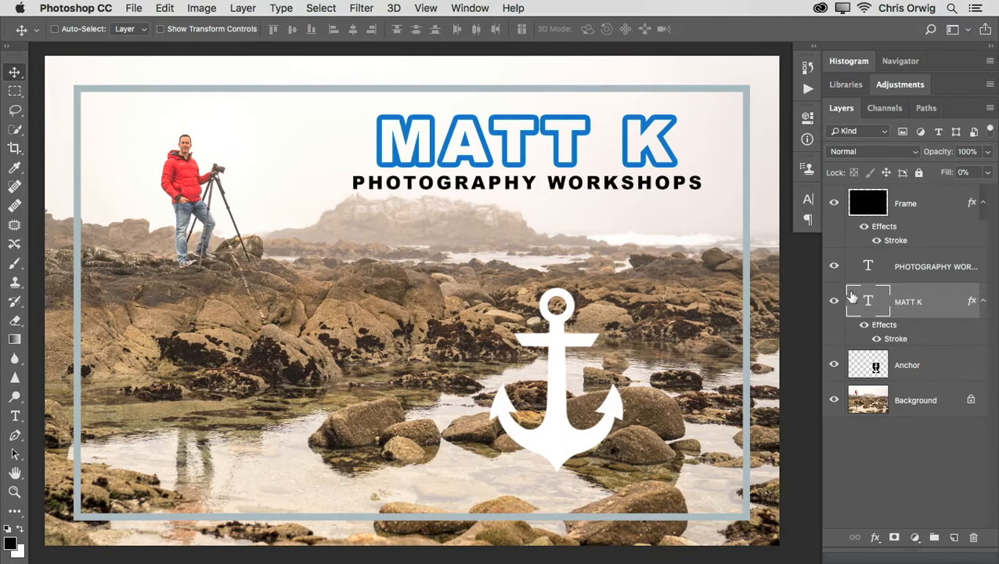
pyautogui.click(898, 272)
pyautogui.click(901, 367)
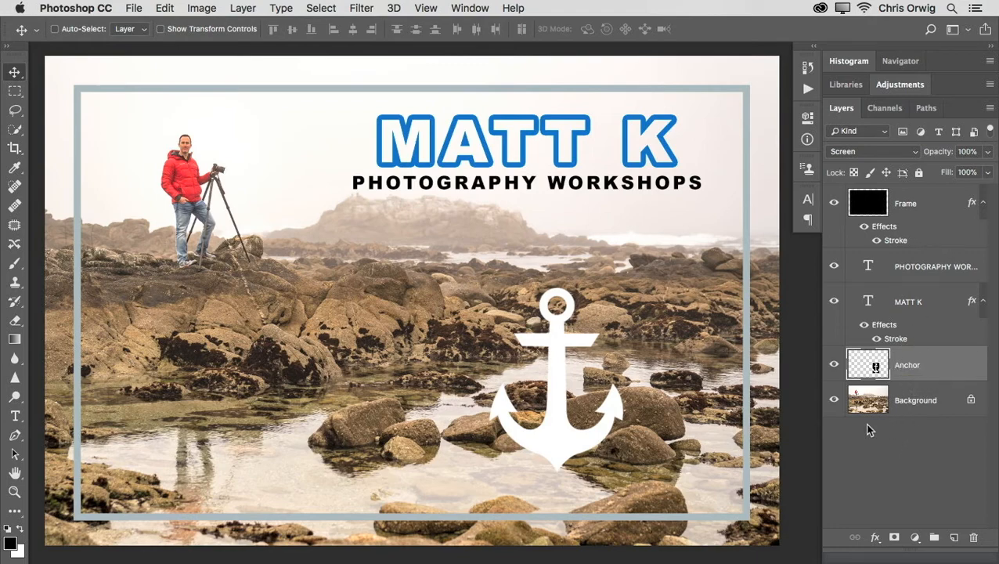
pyautogui.rightClick(557, 363)
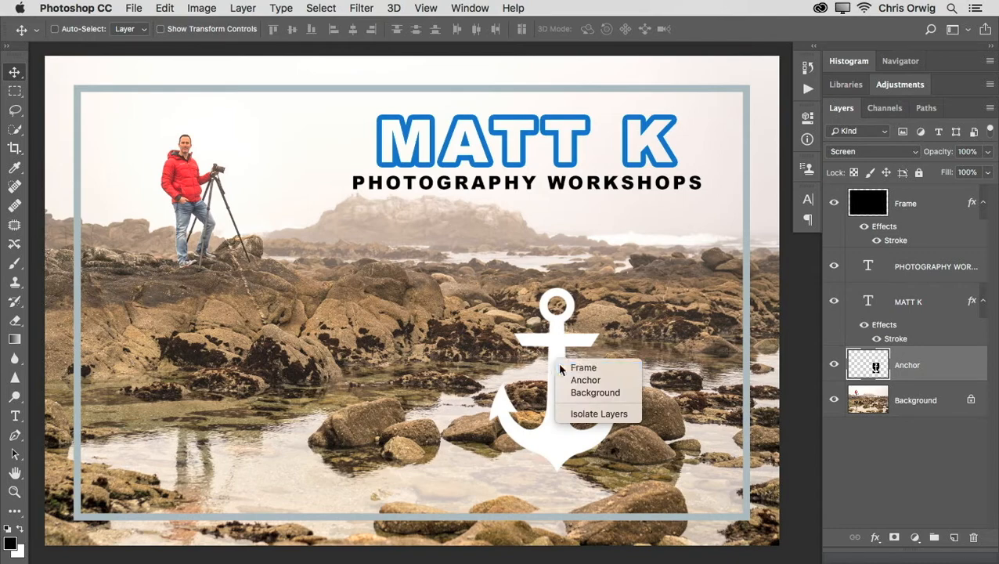
pyautogui.click(575, 367)
pyautogui.hotkey('ctrl', 't')
pyautogui.press('Escape')
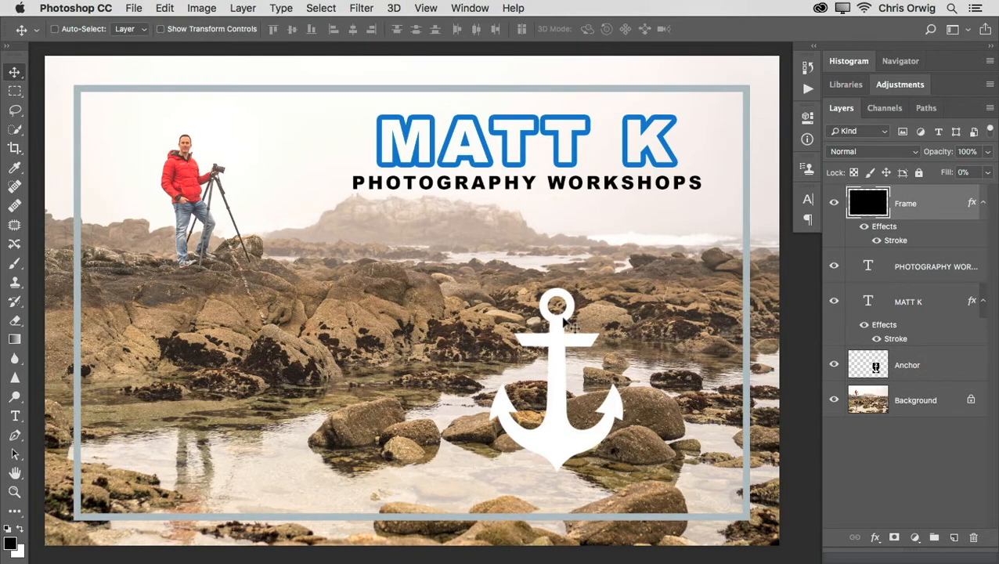
# - Choose the Anchor layer from the layers beneath the pointer, scale it to about two-thirds size, and move it toward the frame's lower-right corner
pyautogui.rightClick(562, 318)
pyautogui.click(589, 337)
pyautogui.hotkey('ctrl', 't')
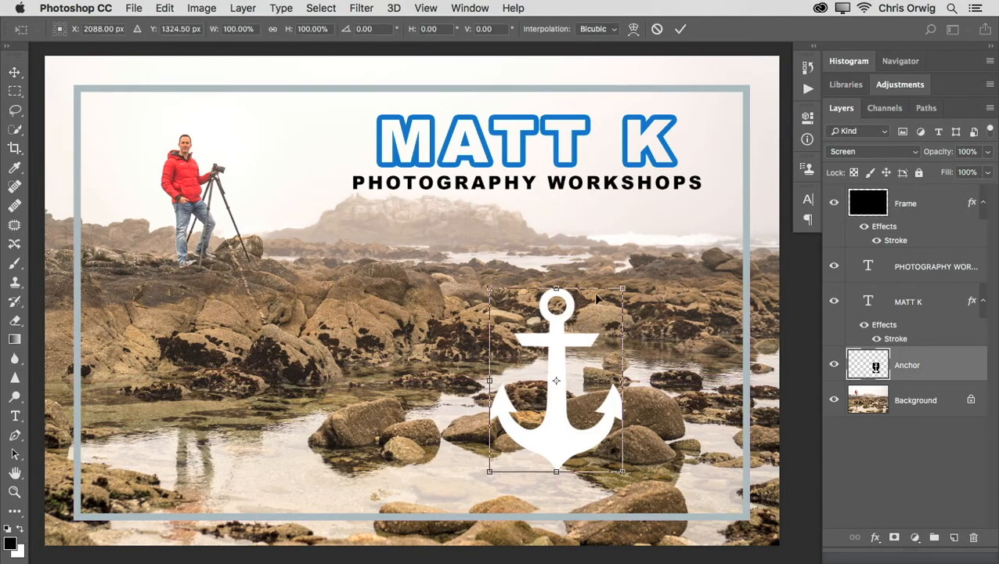
pyautogui.moveTo(615, 288); pyautogui.dragTo(575, 353)
pyautogui.press('Return')
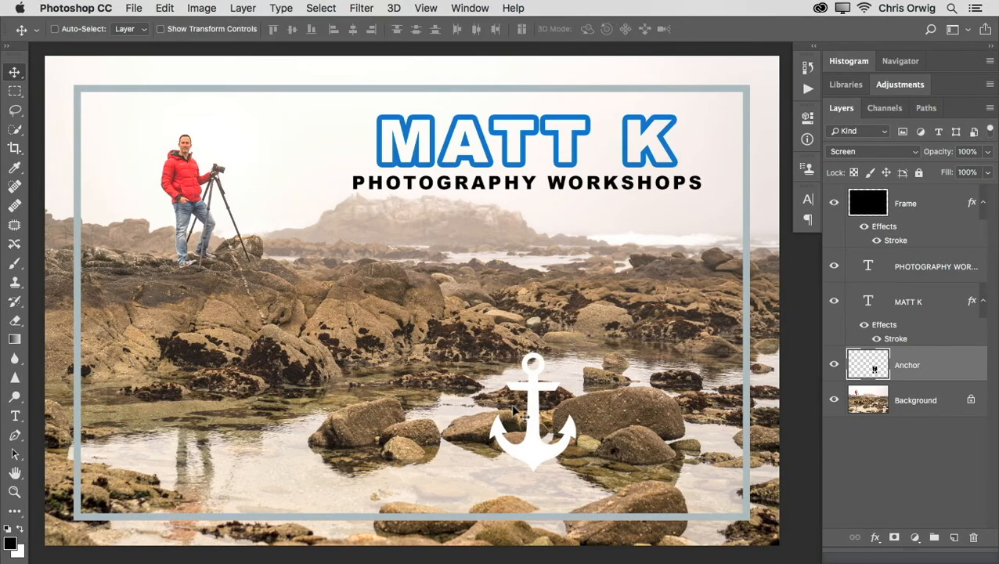
pyautogui.moveTo(531, 419); pyautogui.dragTo(630, 425)
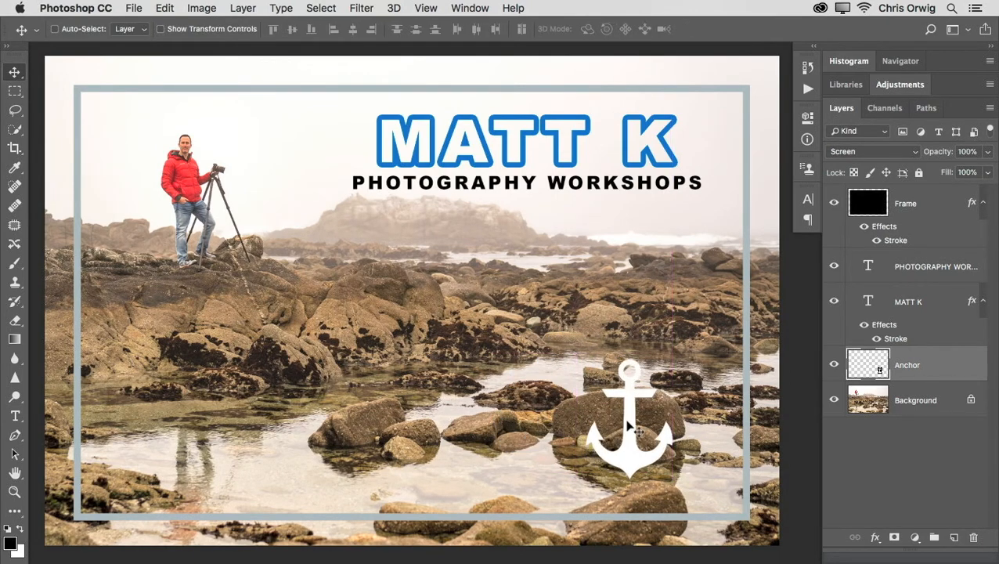